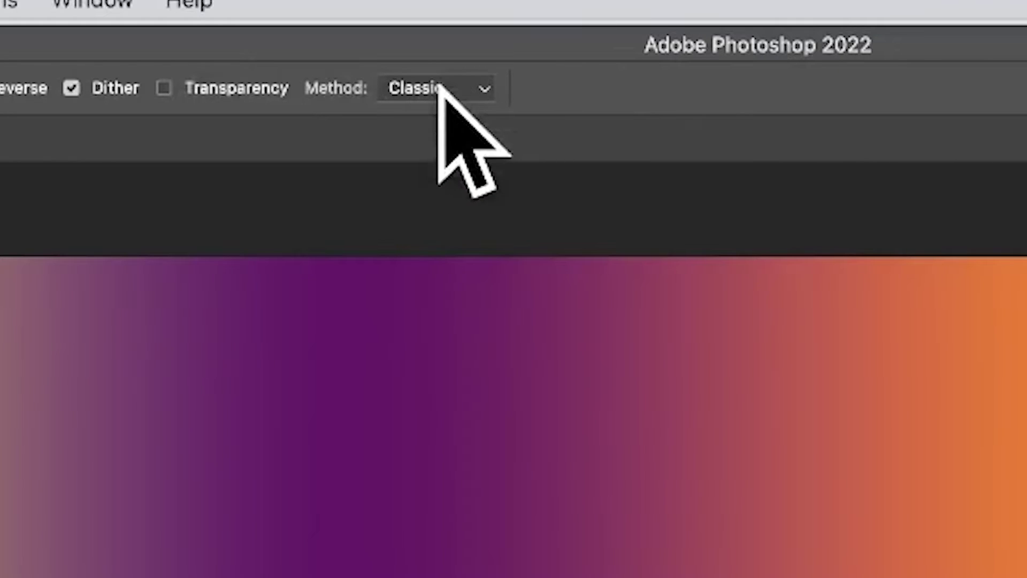
# Set the gradient interpolation method to Perceptual and activate the Gradient tool
pyautogui.click(440, 86)
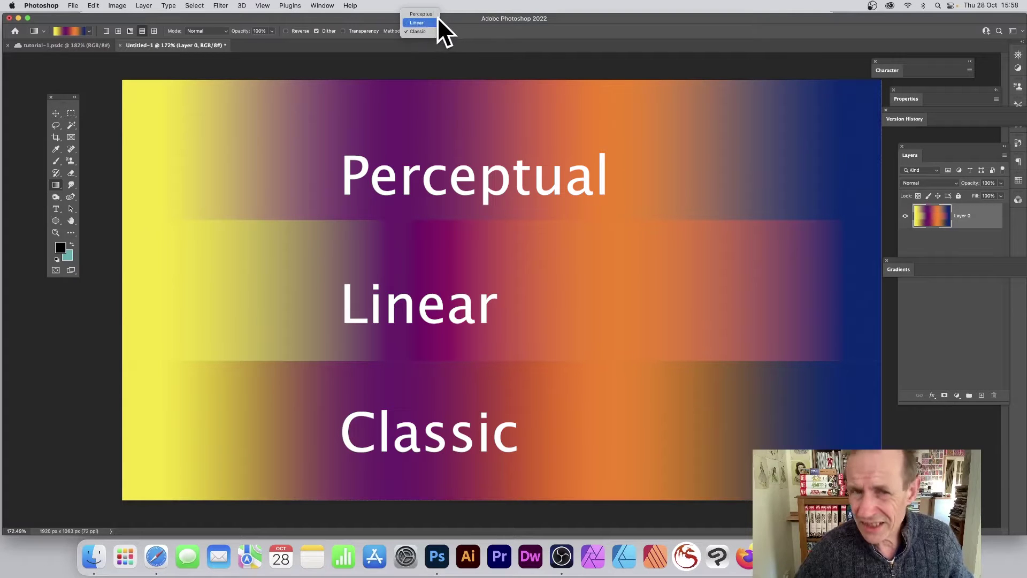
pyautogui.click(481, 262)
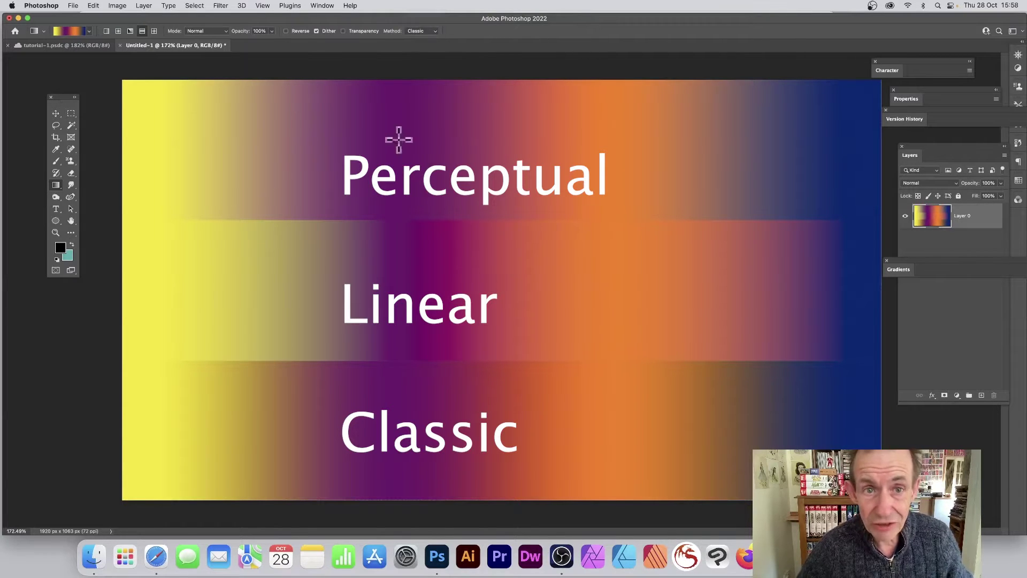
pyautogui.click(424, 33)
pyautogui.click(423, 13)
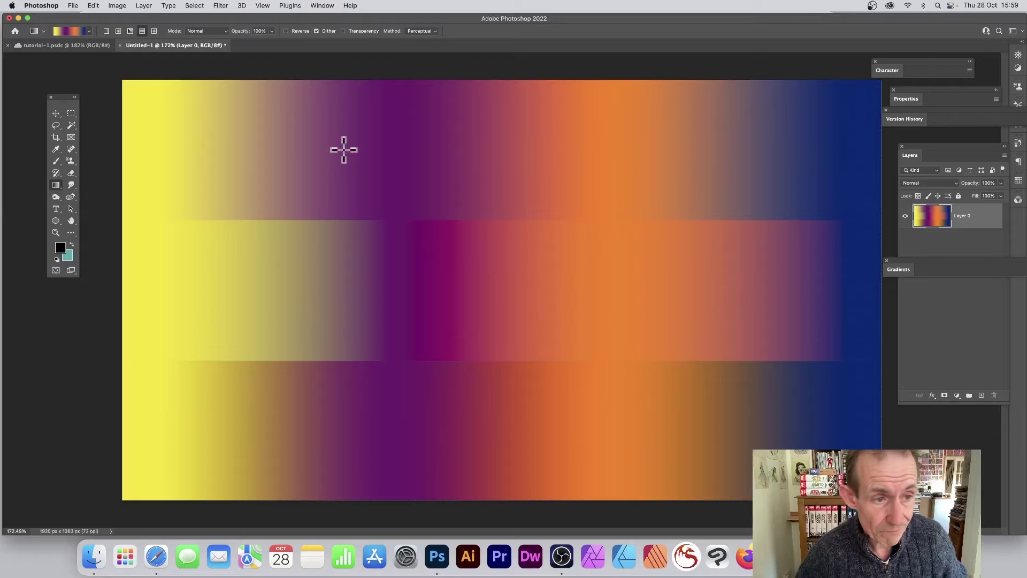
pyautogui.click(56, 185)
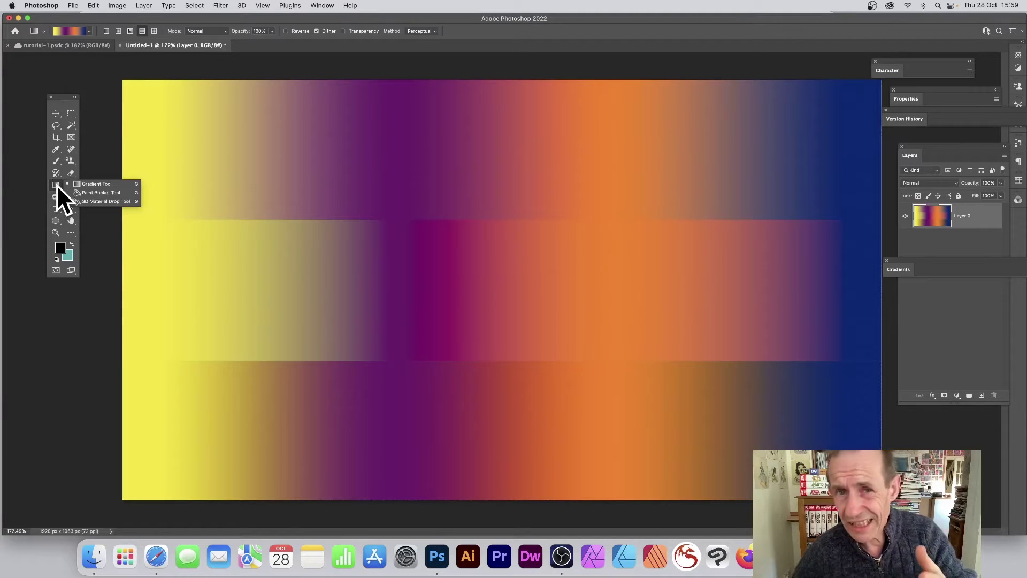
pyautogui.click(95, 184)
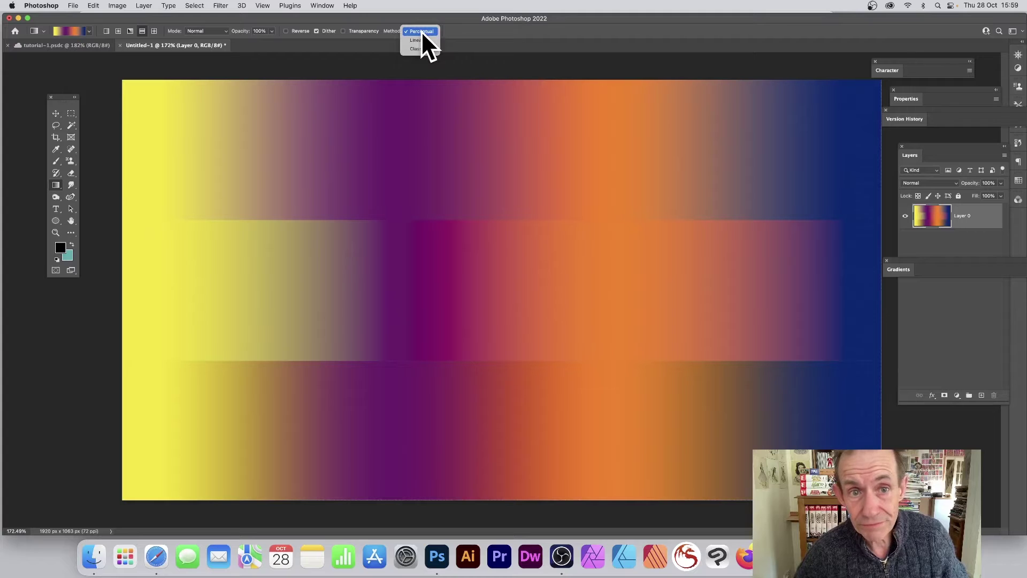
# Fill the whole layer with the foreground color at 100% opacity and draw a diagonal reflected gradient across the canvas
pyautogui.click(94, 6)
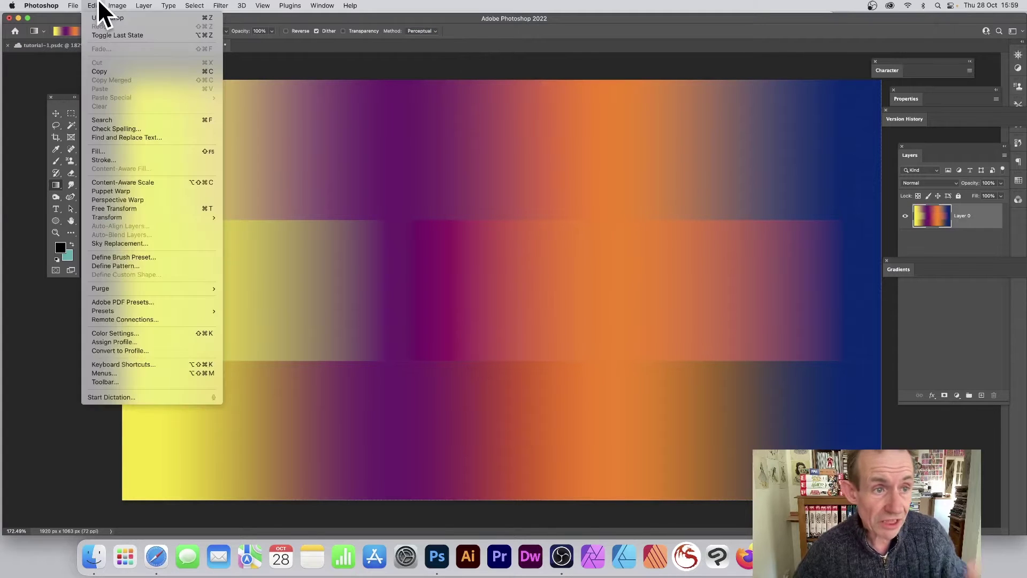
pyautogui.click(105, 151)
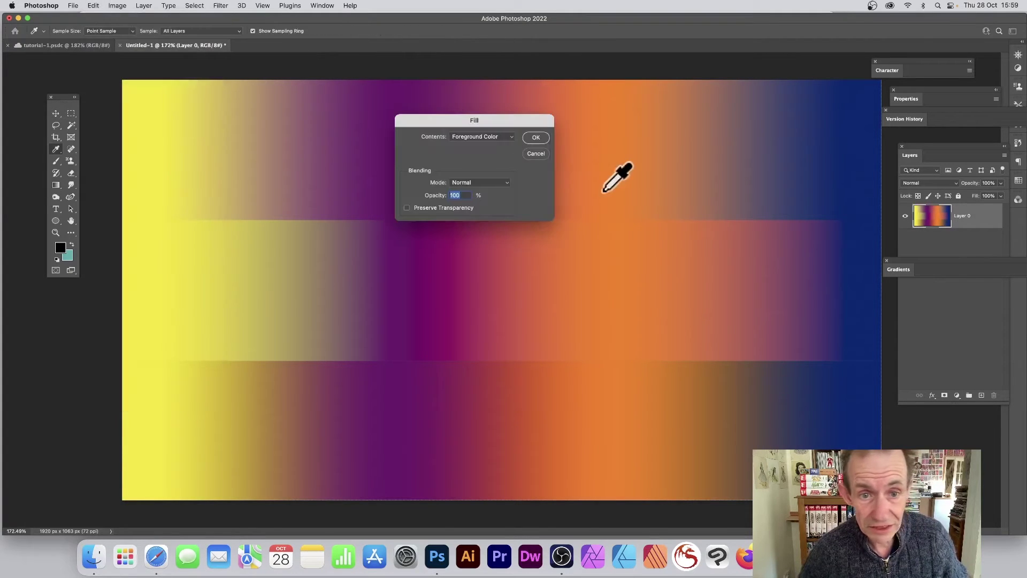
pyautogui.click(535, 137)
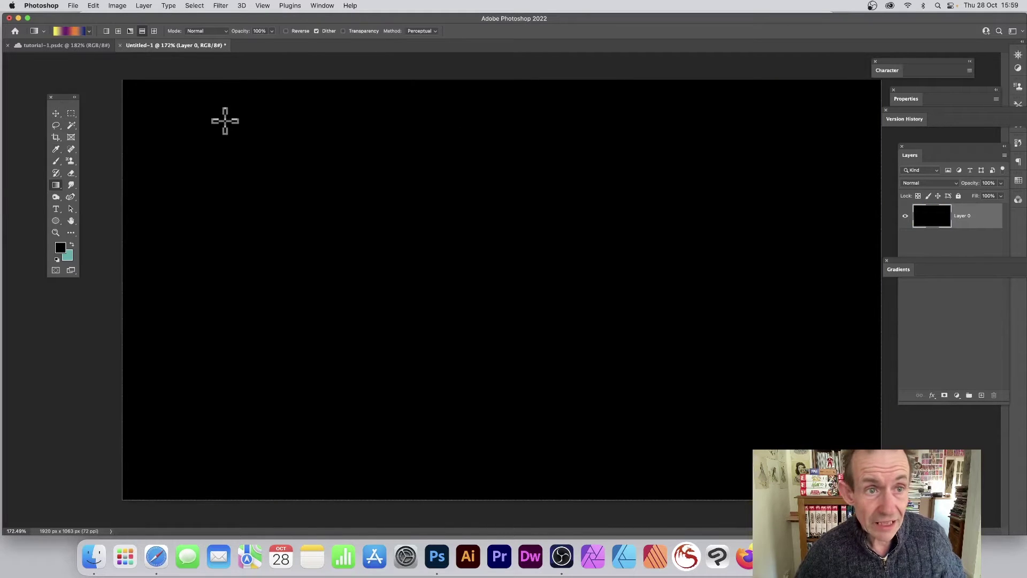
pyautogui.moveTo(224, 121); pyautogui.dragTo(786, 336)
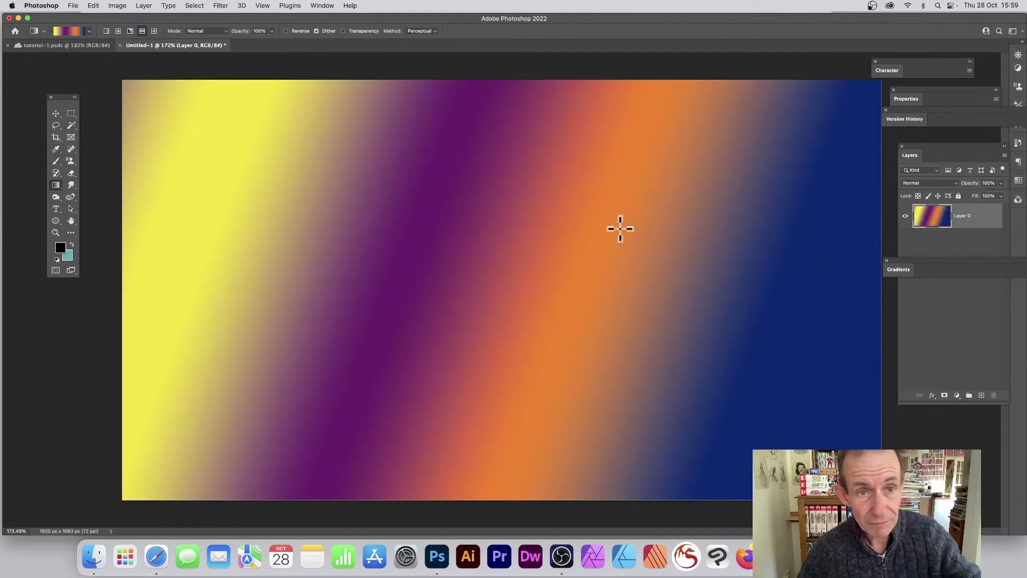
# Set the gradient blending mode to Difference and draw two overlapping upward diagonal gradients over the canvas
pyautogui.click(207, 31)
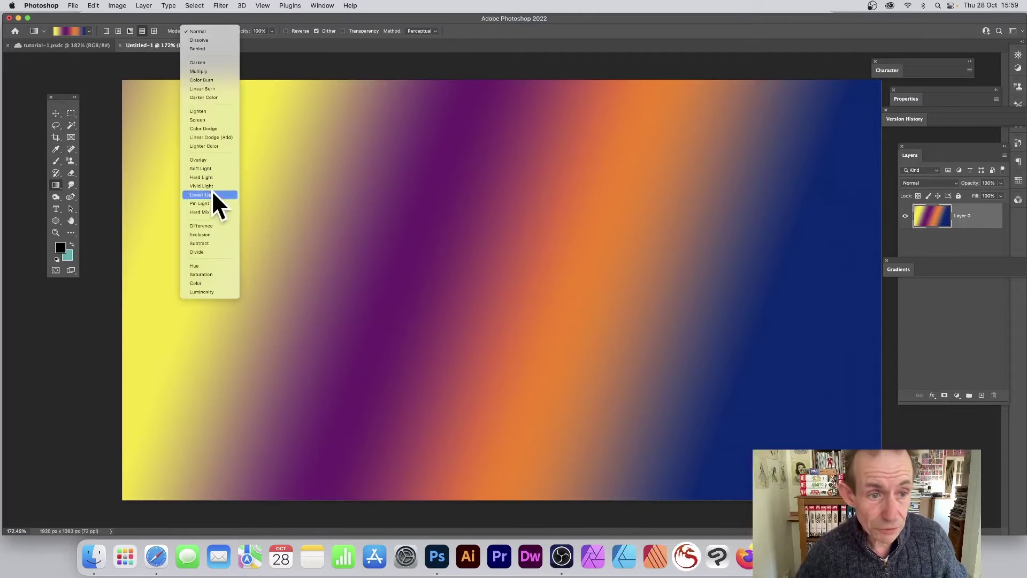
pyautogui.click(215, 222)
pyautogui.moveTo(239, 374); pyautogui.dragTo(746, 142)
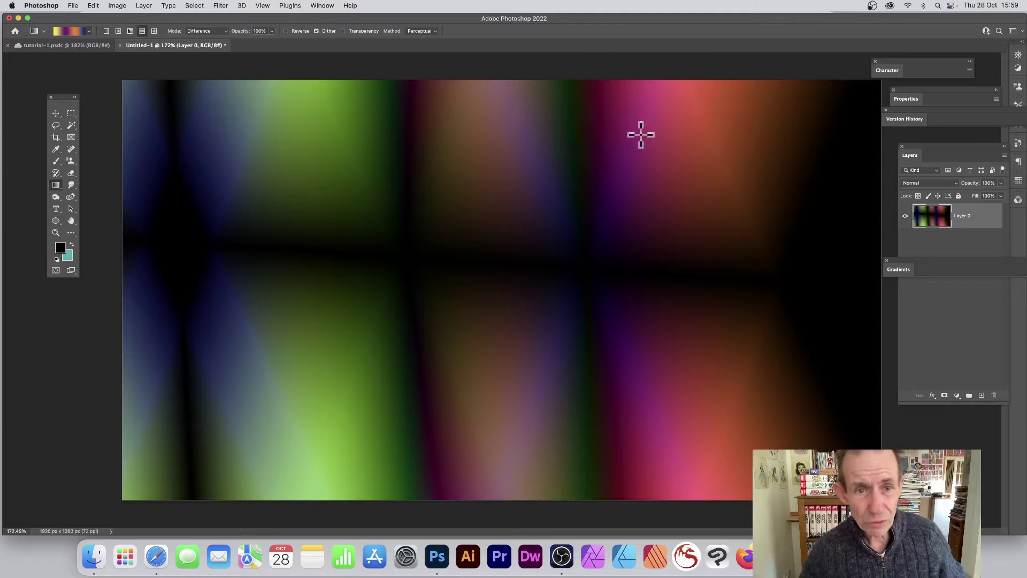
pyautogui.moveTo(351, 331); pyautogui.dragTo(601, 140)
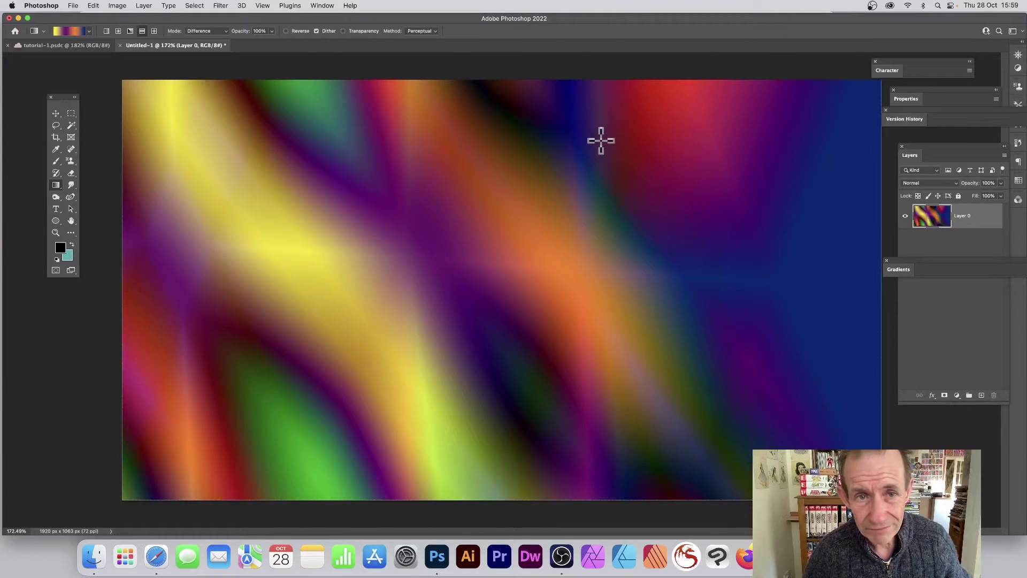
# Undo the drawn gradients, and draw three overlapping diagonal Difference gradients using the Classic method
pyautogui.press('super+z')
pyautogui.press('super+z')
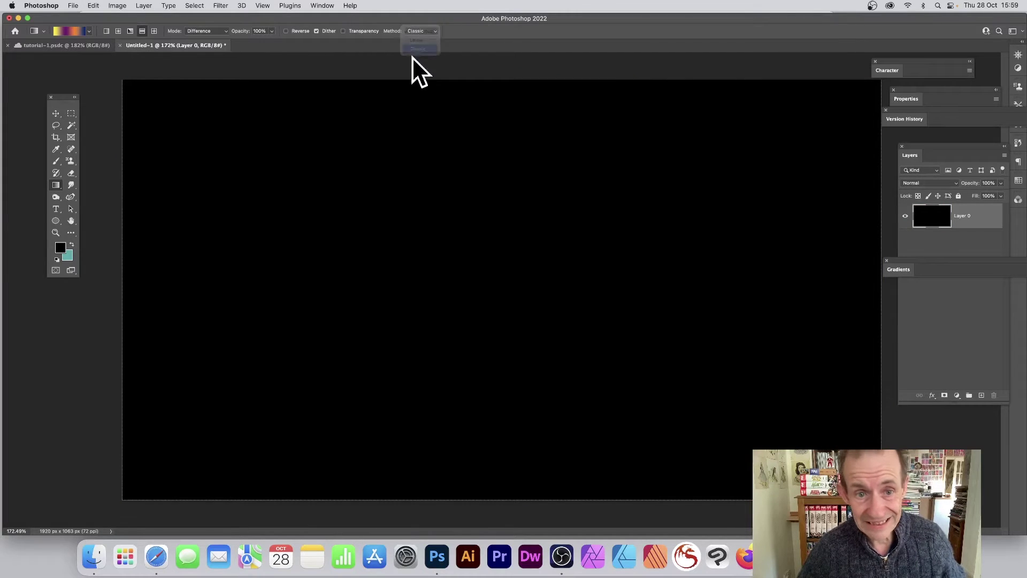
pyautogui.moveTo(316, 315); pyautogui.dragTo(690, 166)
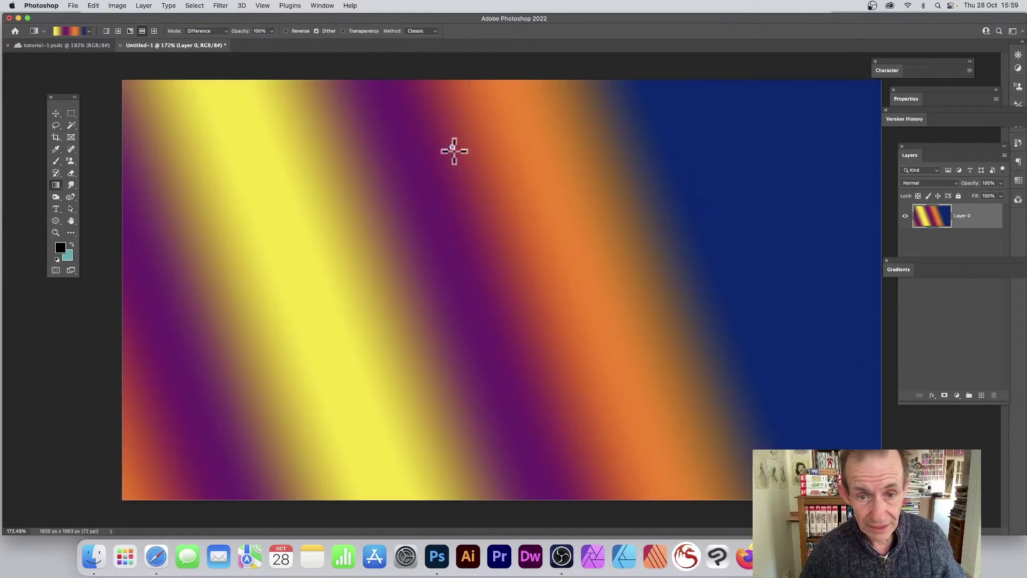
pyautogui.moveTo(454, 151); pyautogui.dragTo(664, 436)
pyautogui.moveTo(601, 153); pyautogui.dragTo(278, 471)
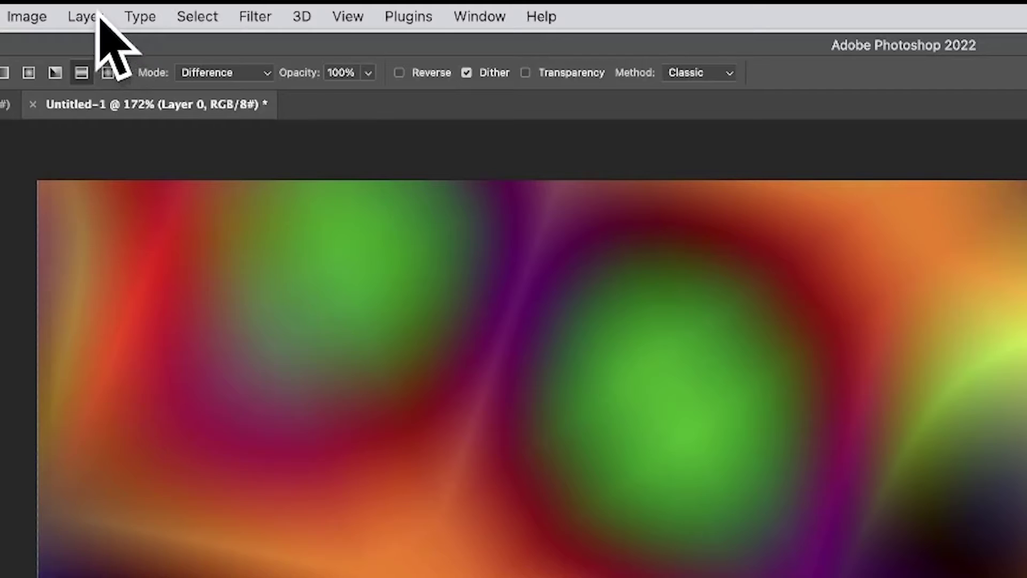
# Add a new gradient fill layer in Normal mode at 100% opacity using the yellow, purple, orange and blue preset
pyautogui.click(144, 5)
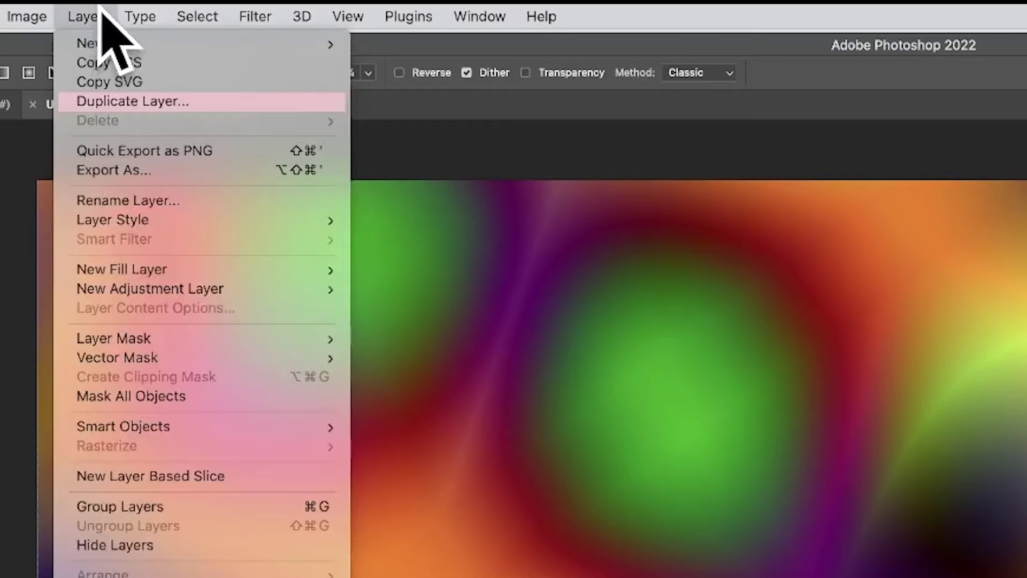
pyautogui.moveTo(142, 270)
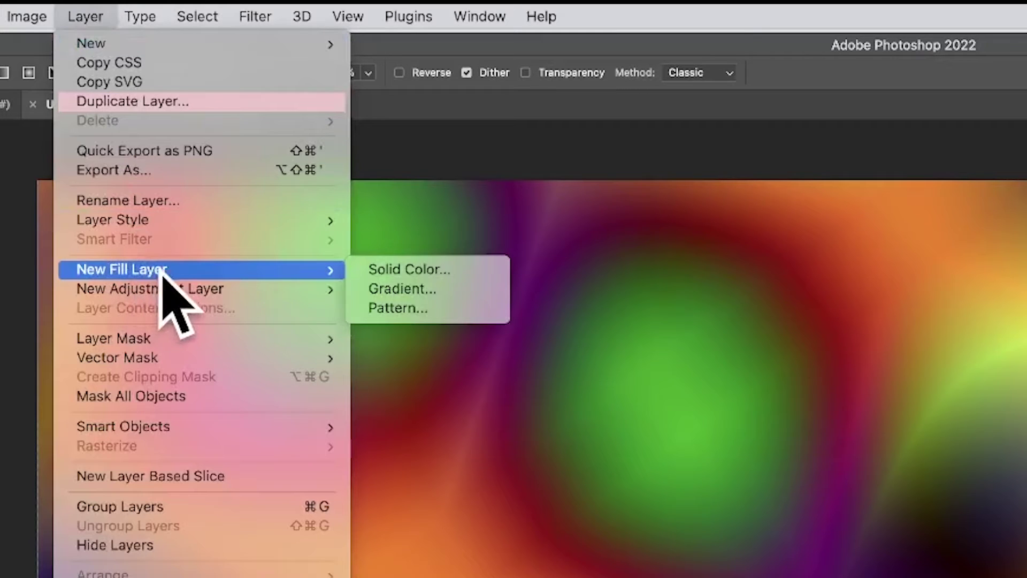
pyautogui.click(461, 289)
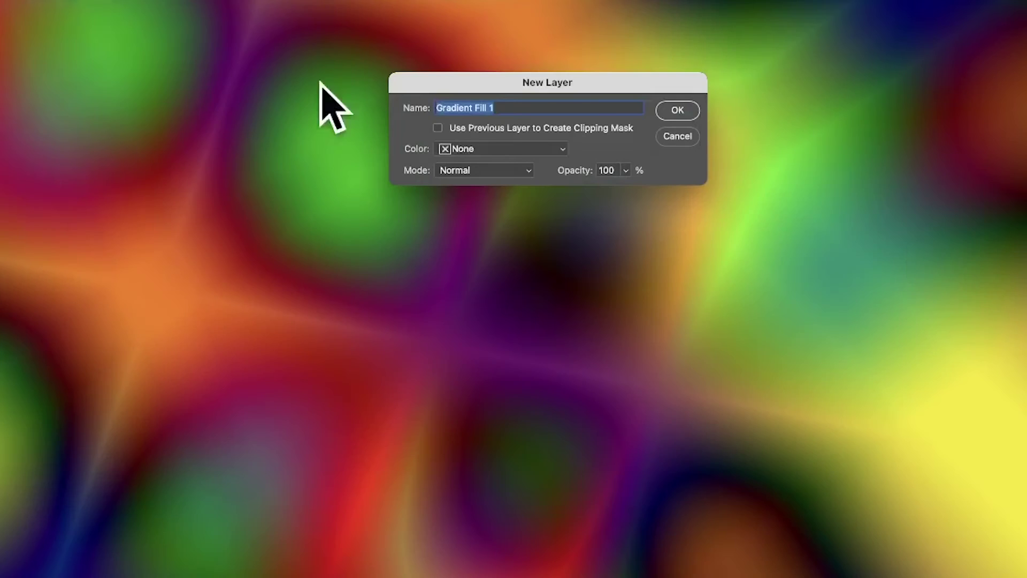
pyautogui.click(694, 109)
pyautogui.moveTo(853, 128); pyautogui.dragTo(498, 38)
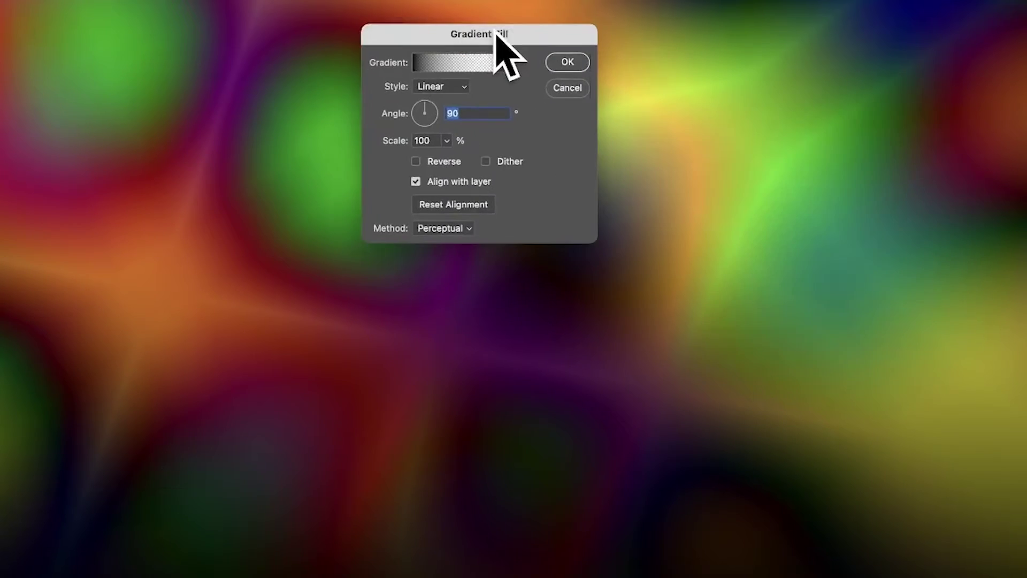
pyautogui.click(500, 62)
pyautogui.click(426, 114)
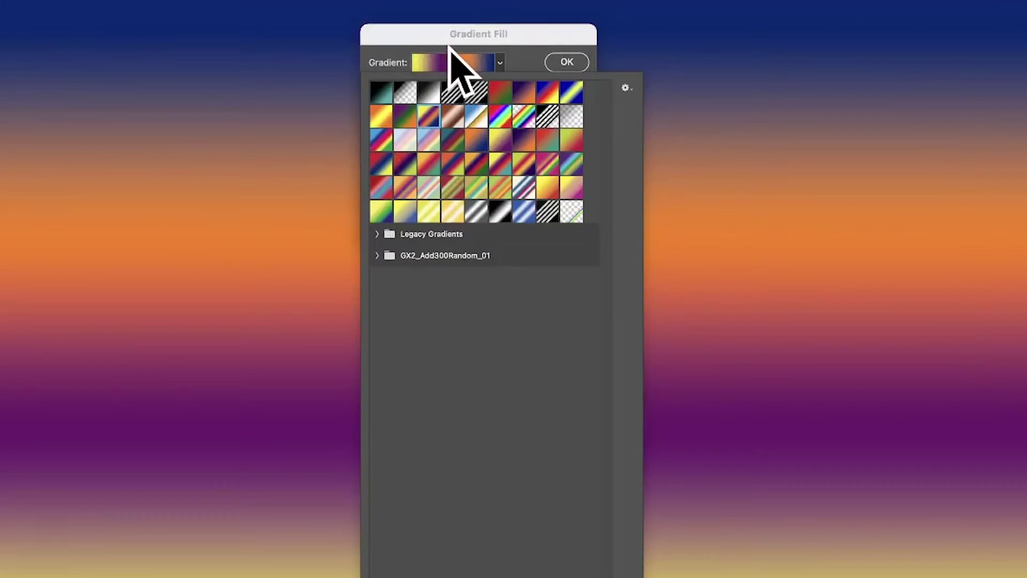
pyautogui.click(503, 27)
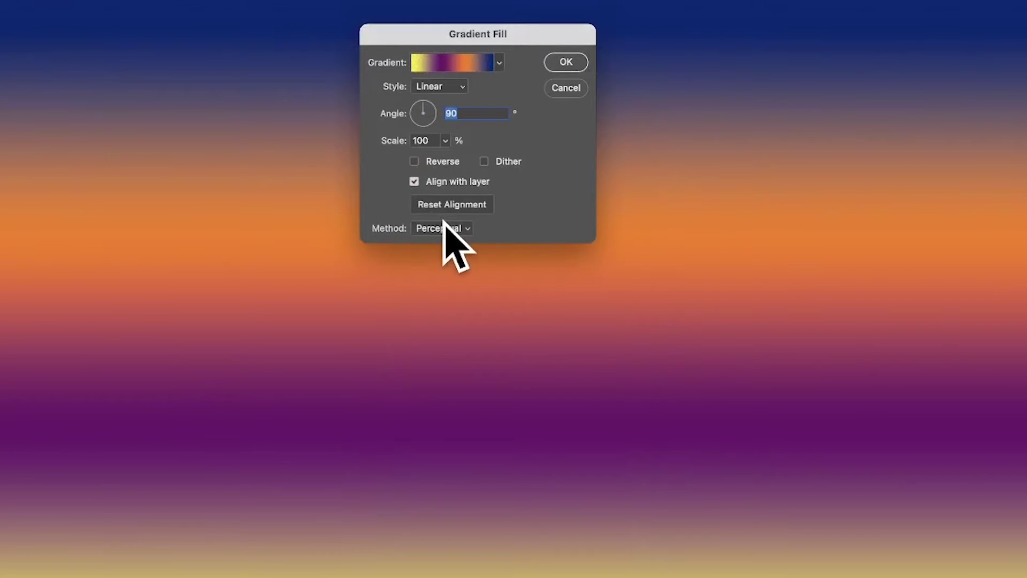
# Compare the Linear and Classic methods on the gradient fill and apply it with the Linear method
pyautogui.click(459, 229)
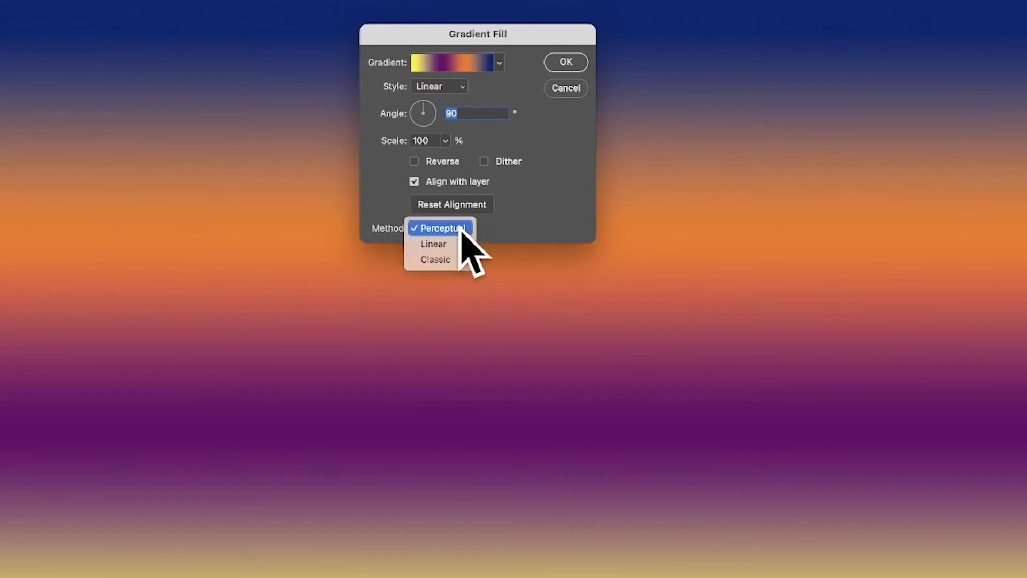
pyautogui.click(446, 245)
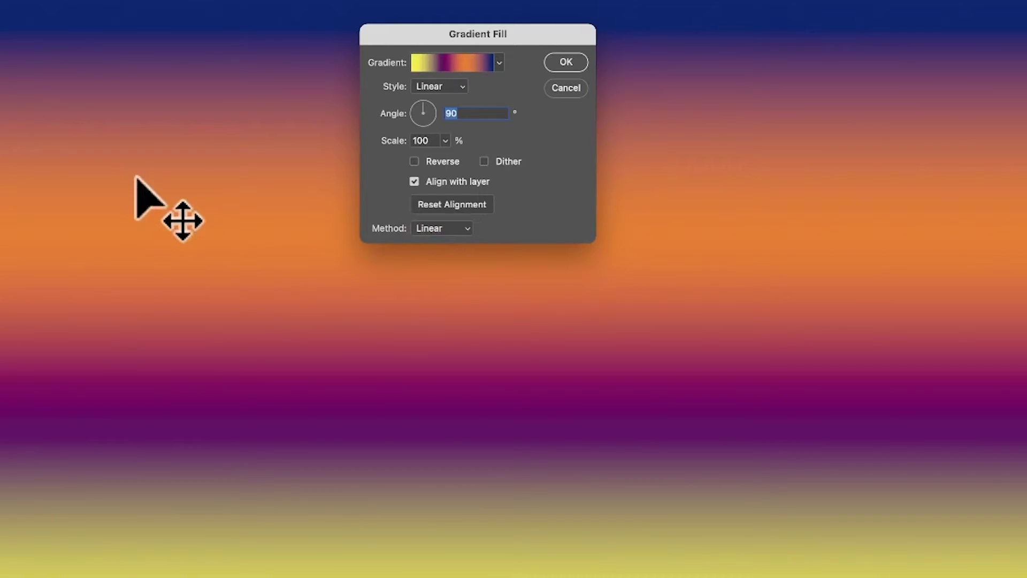
pyautogui.click(457, 227)
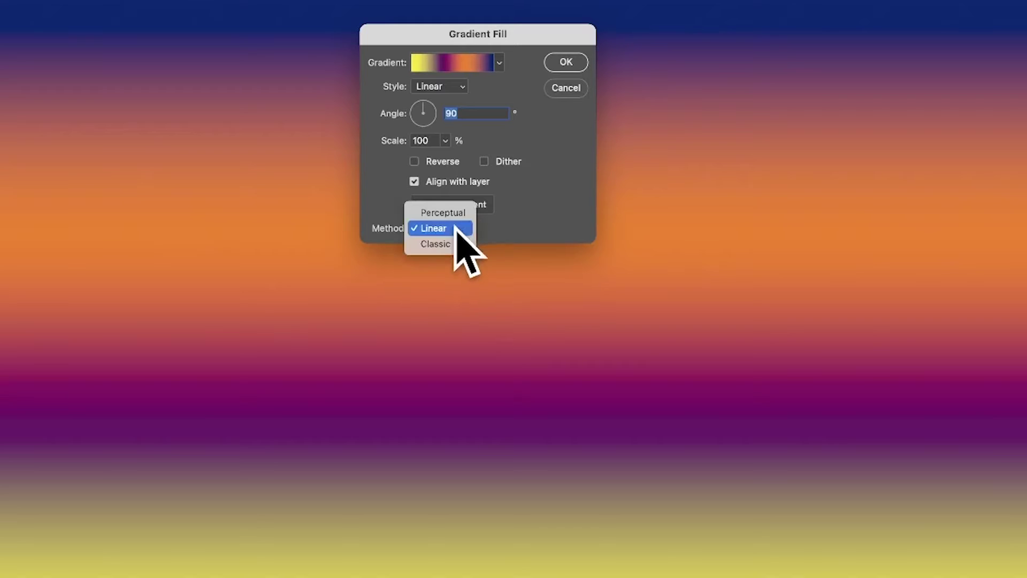
pyautogui.click(454, 245)
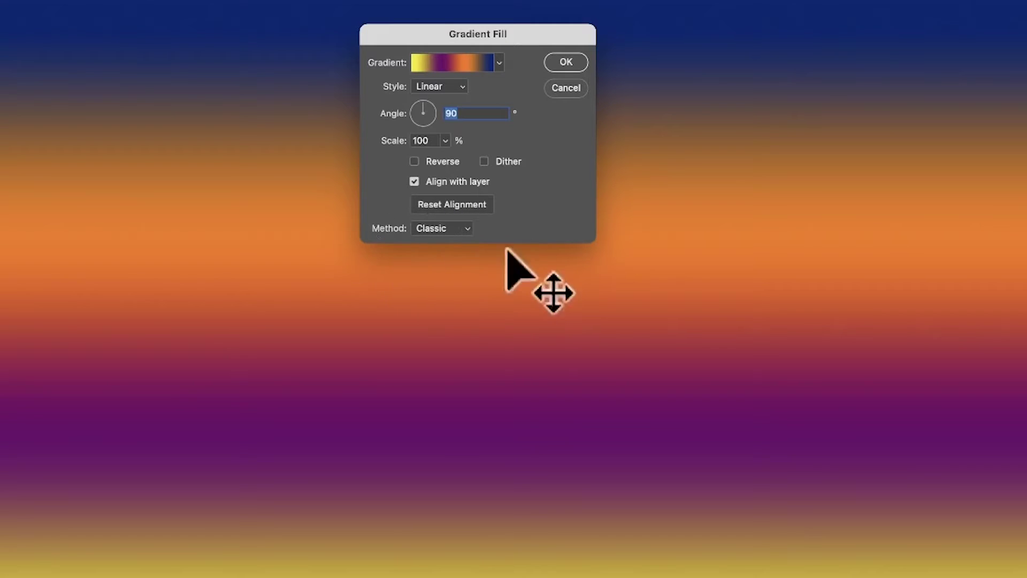
pyautogui.click(466, 229)
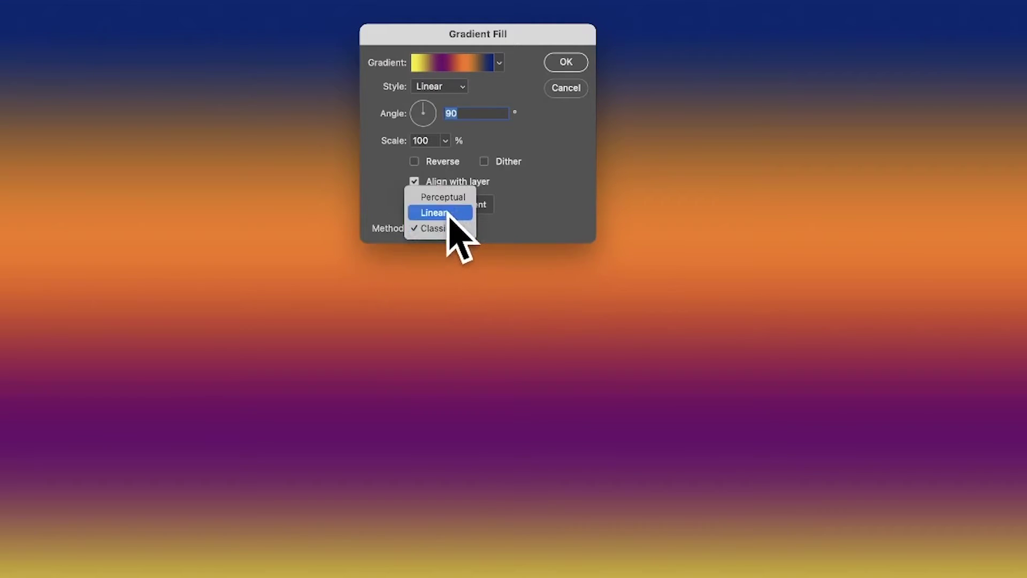
pyautogui.click(449, 215)
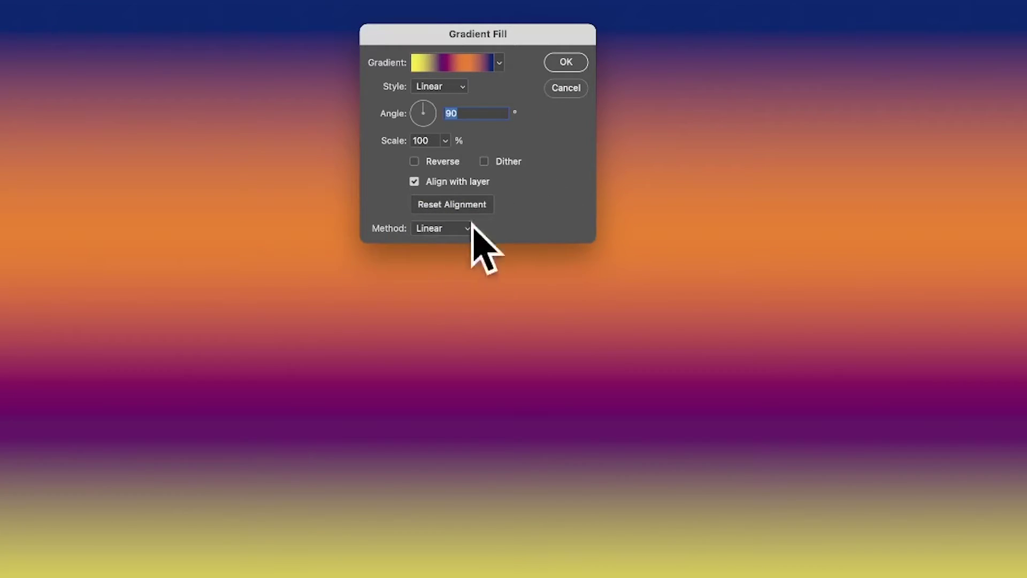
pyautogui.click(433, 87)
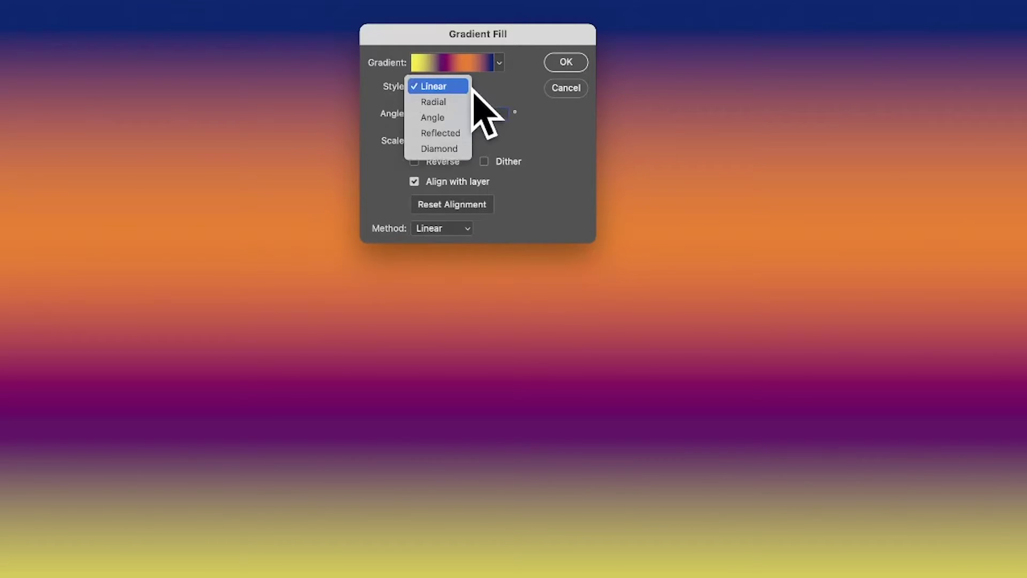
pyautogui.click(550, 120)
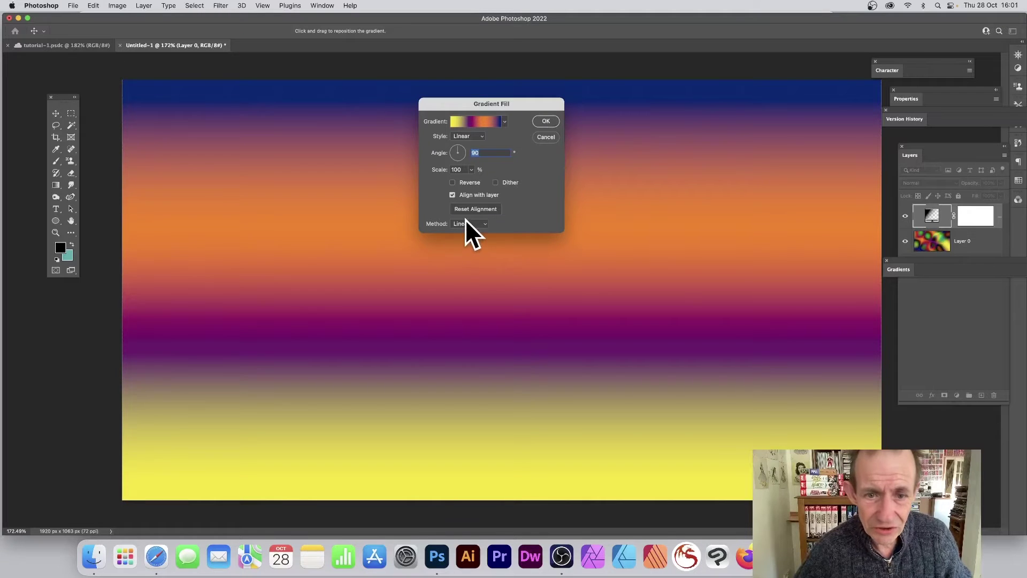
pyautogui.click(546, 121)
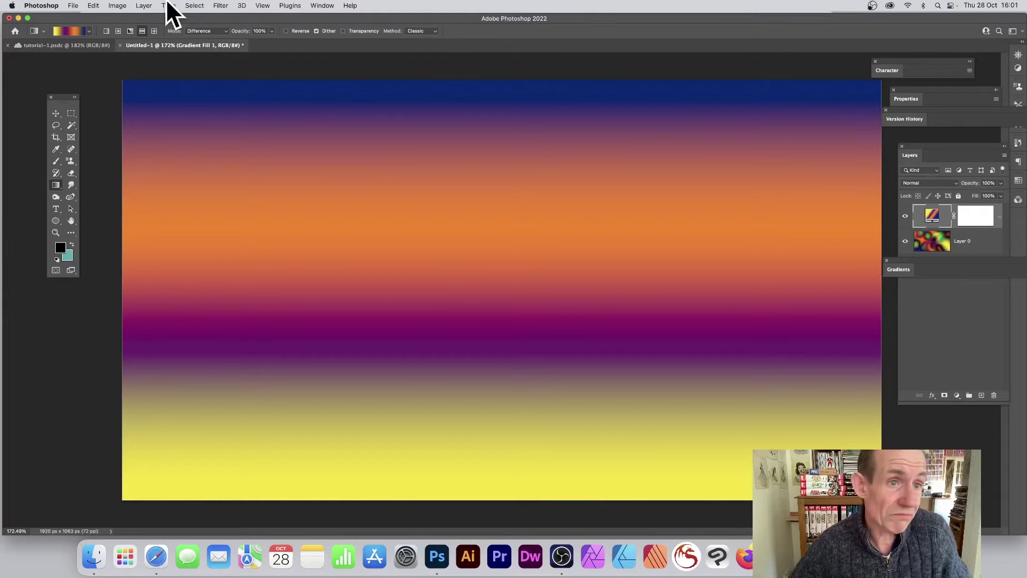
# Duplicate the gradient fill layer within the same document under the suggested copy name
pyautogui.click(140, 5)
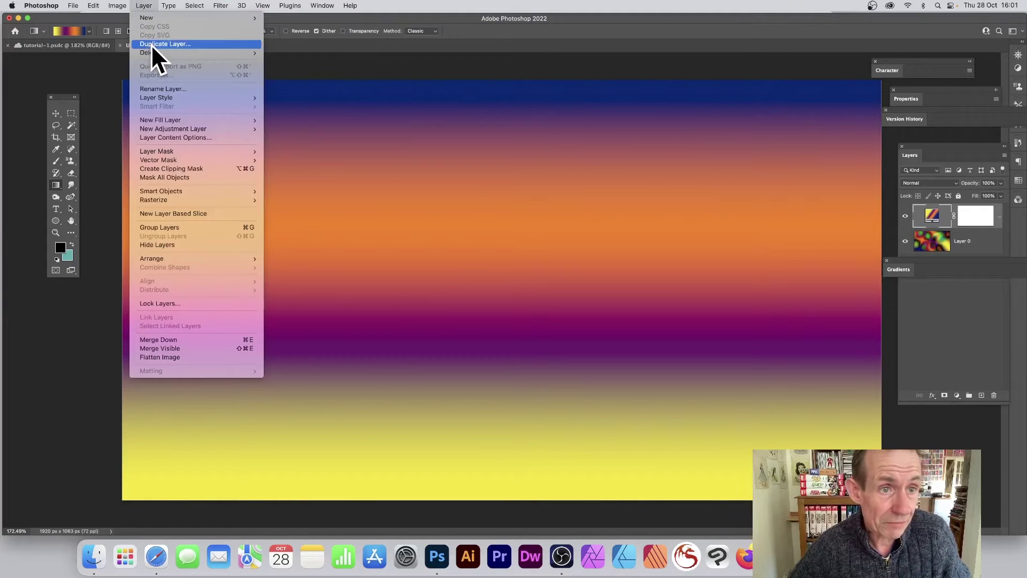
pyautogui.click(151, 43)
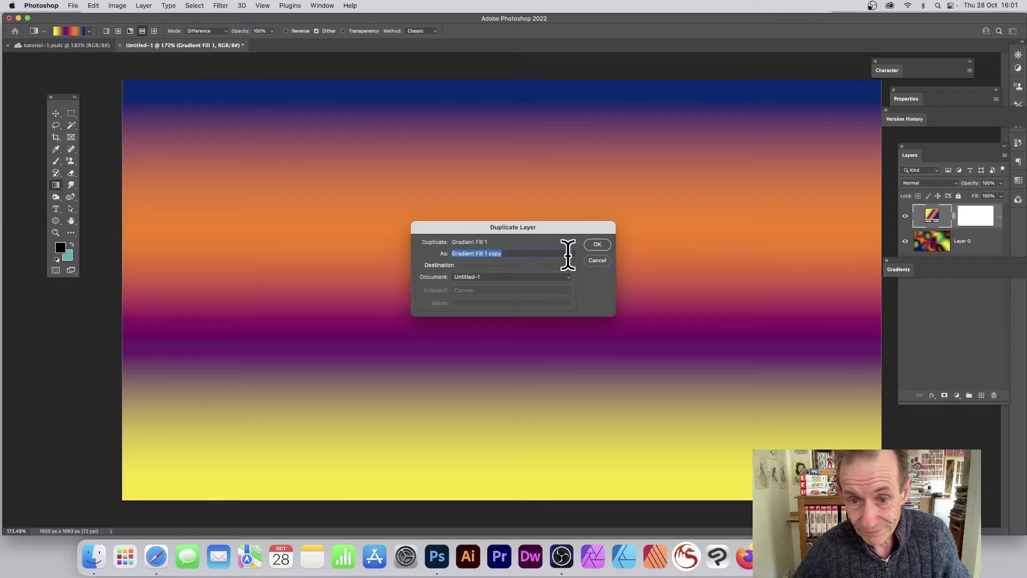
pyautogui.click(598, 245)
# Change the duplicated gradient fill layer's interpolation method to Perceptual
pyautogui.doubleClick(933, 217)
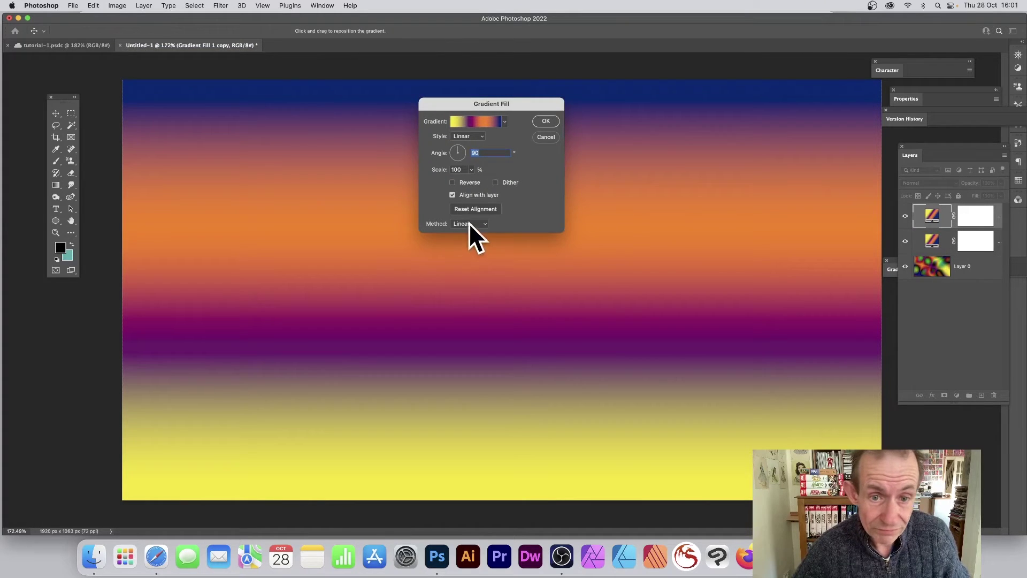
pyautogui.click(471, 214)
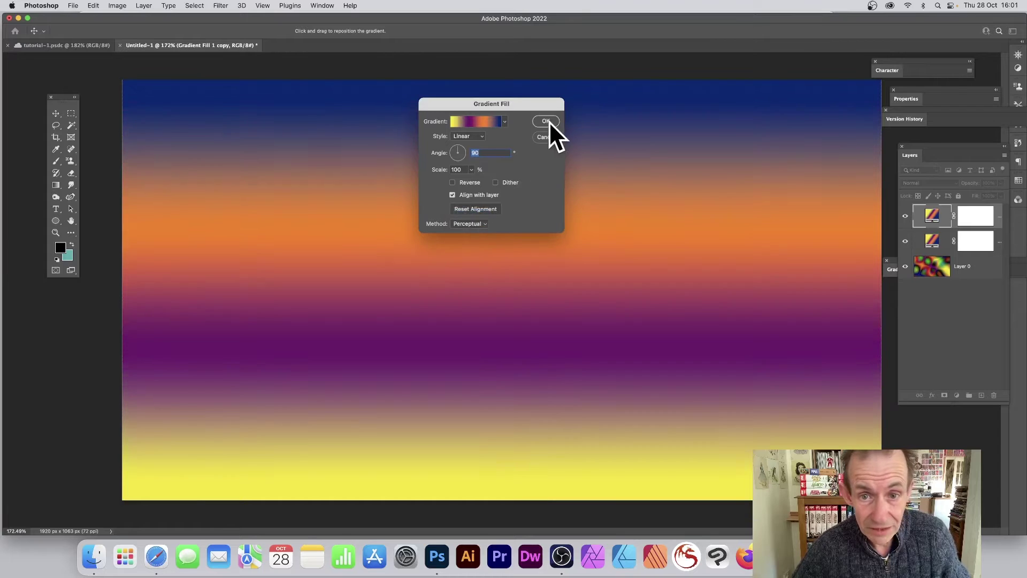
pyautogui.click(551, 121)
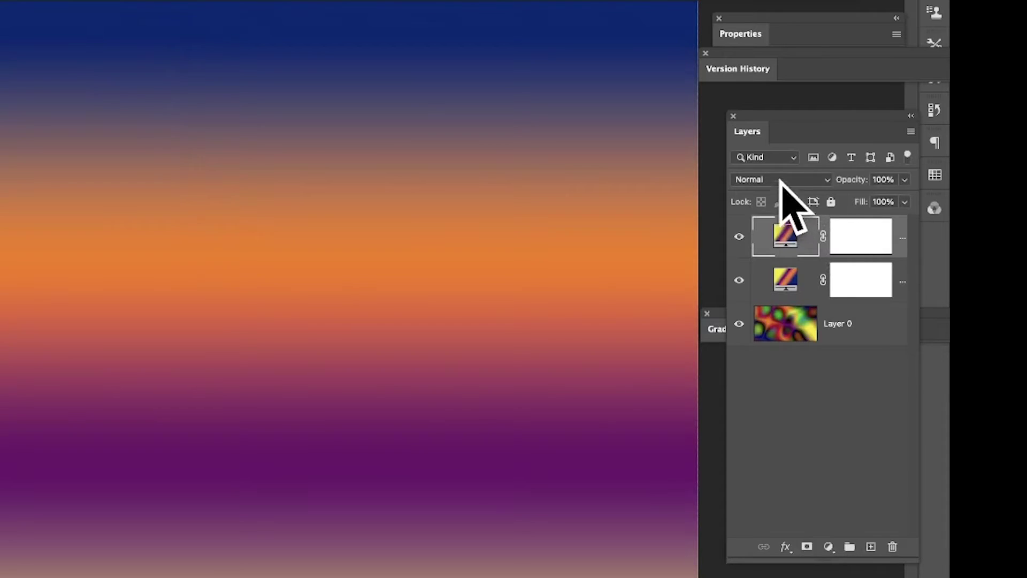
# Set the duplicated gradient fill layer's blend mode to Difference and switch its gradient to the blue, yellow, blue preset
pyautogui.click(930, 183)
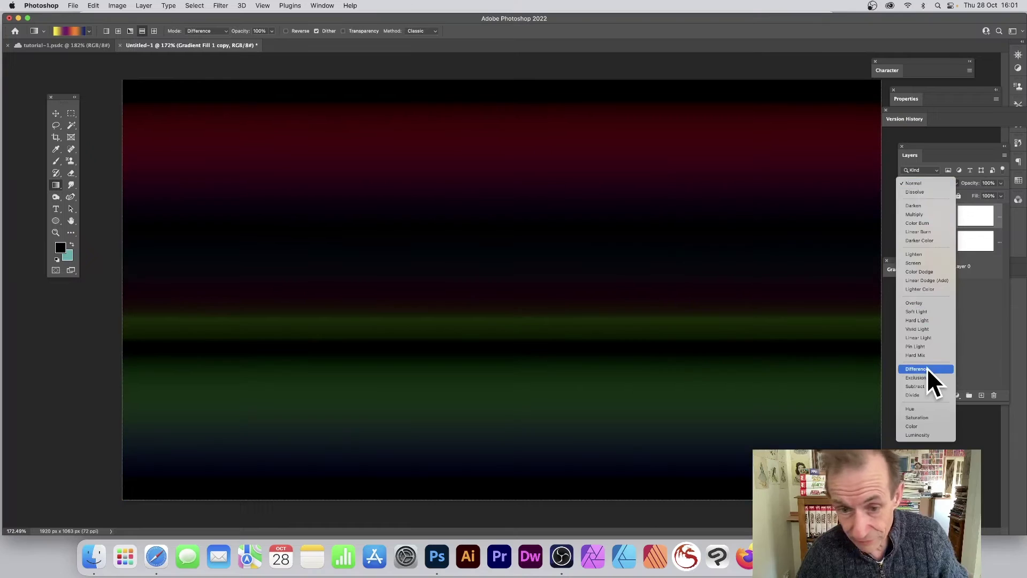
pyautogui.click(778, 502)
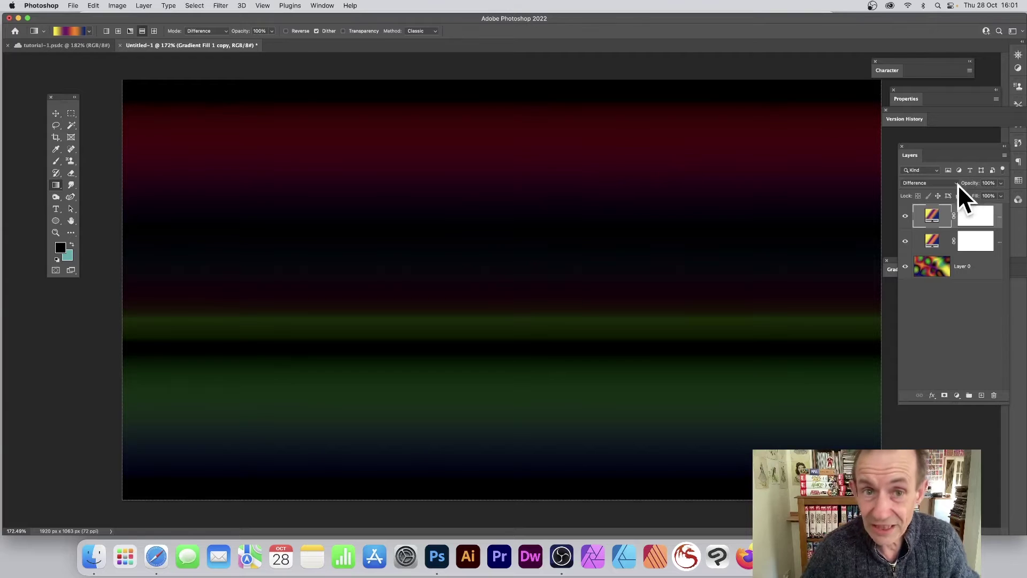
pyautogui.doubleClick(932, 217)
pyautogui.click(503, 121)
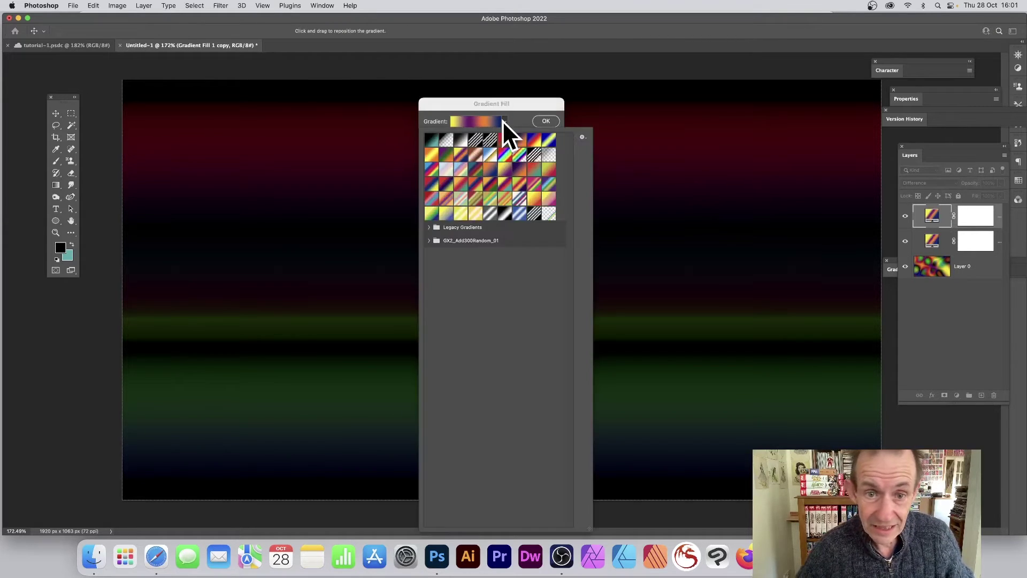
pyautogui.click(548, 141)
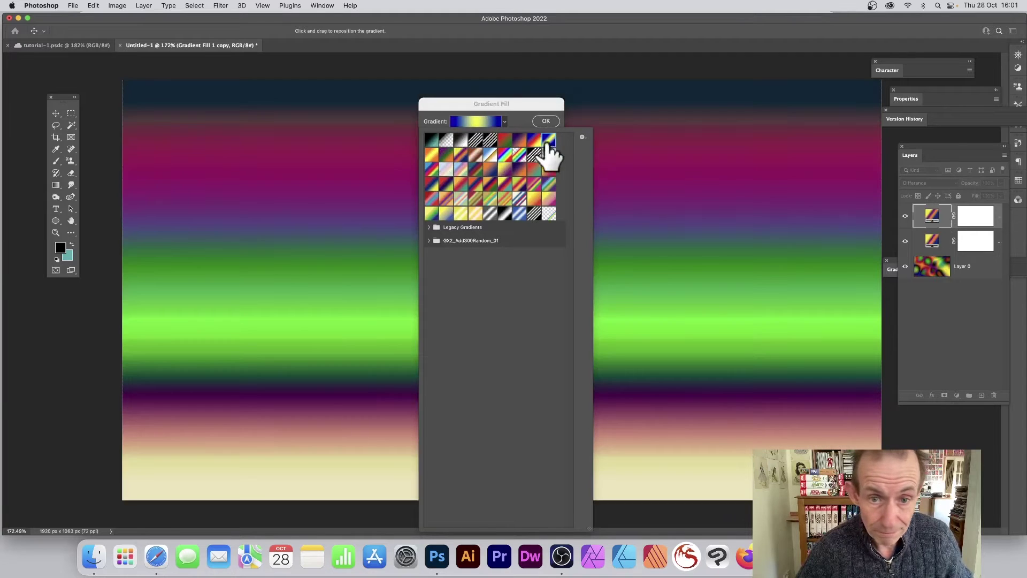
pyautogui.click(484, 104)
pyautogui.click(545, 121)
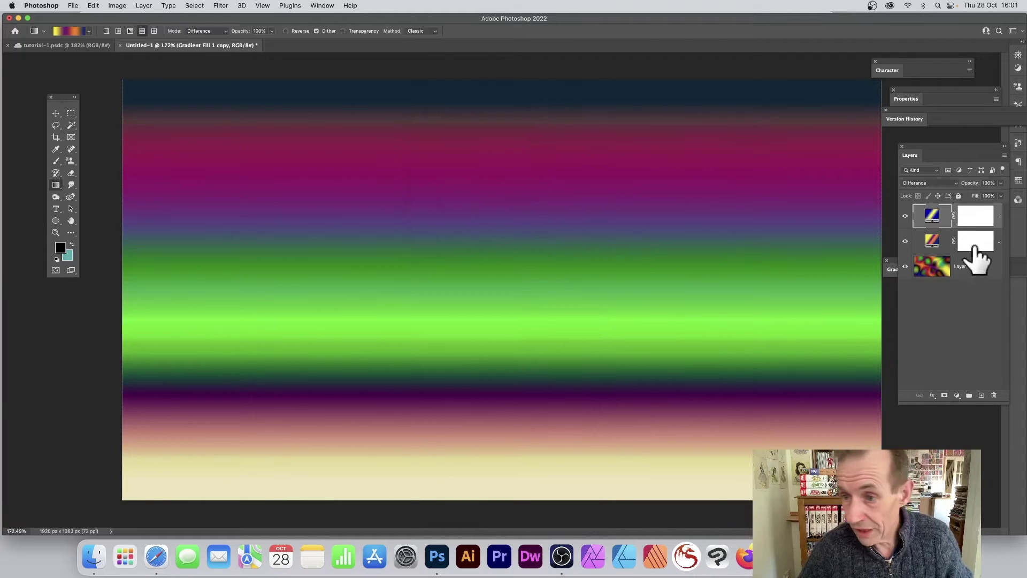
# Apply the same blue, yellow, blue preset to the original gradient fill layer beneath the duplicate
pyautogui.click(933, 243)
pyautogui.doubleClick(933, 241)
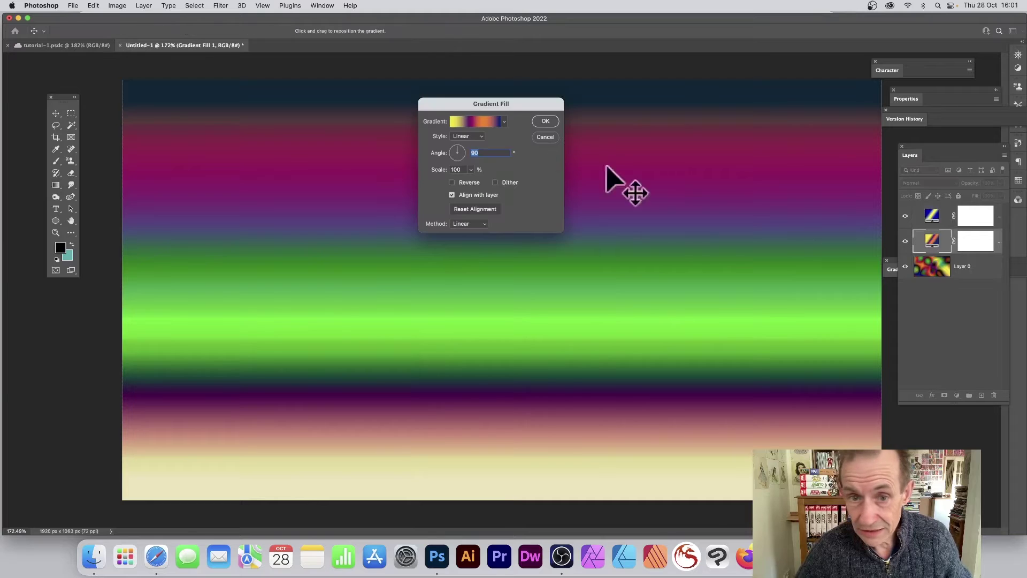
pyautogui.click(504, 122)
pyautogui.click(548, 140)
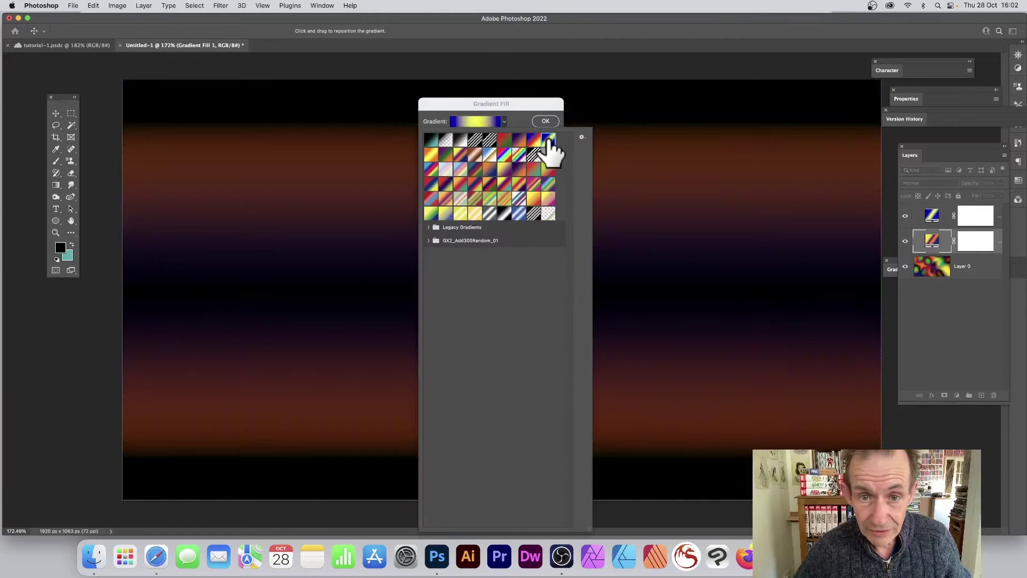
pyautogui.click(475, 105)
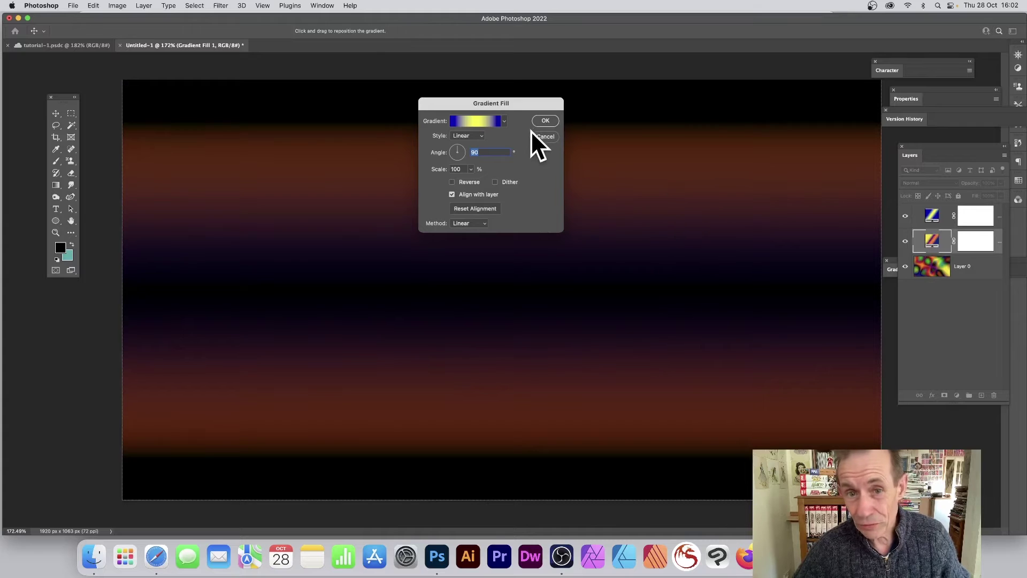
pyautogui.click(545, 121)
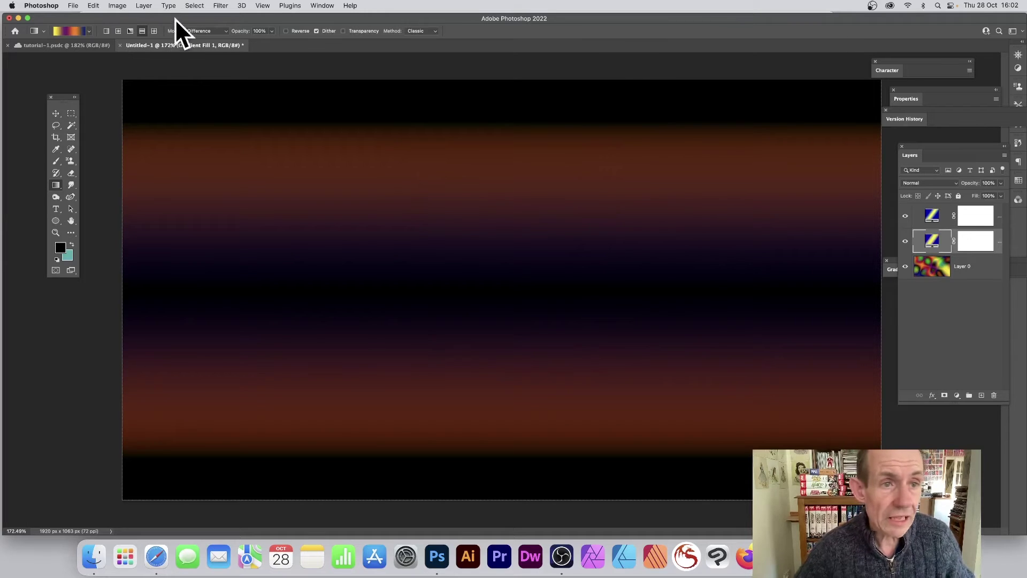
# Flatten the image and unlock the resulting background layer
pyautogui.click(144, 5)
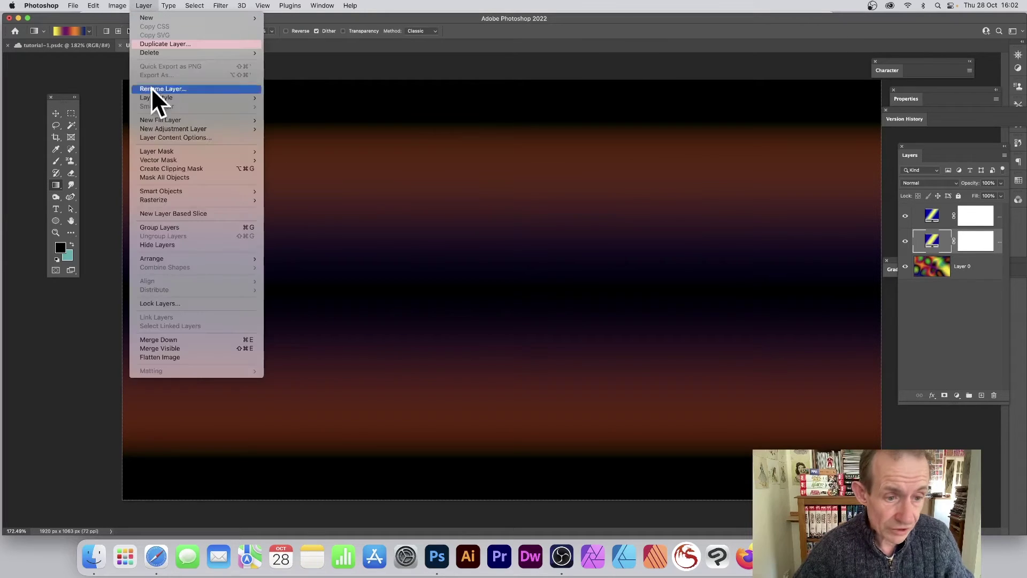
pyautogui.click(185, 357)
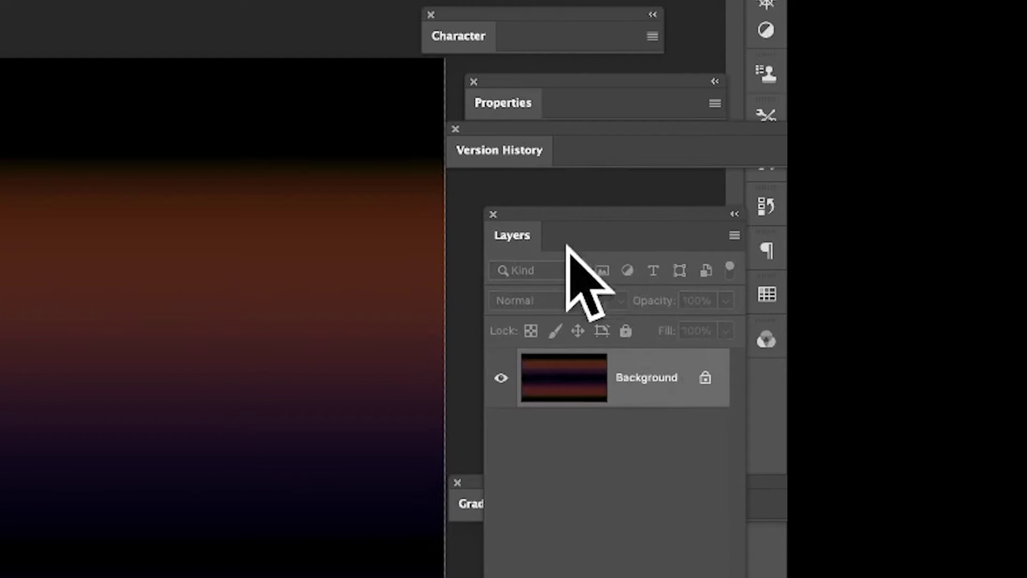
pyautogui.moveTo(529, 214); pyautogui.dragTo(190, 161)
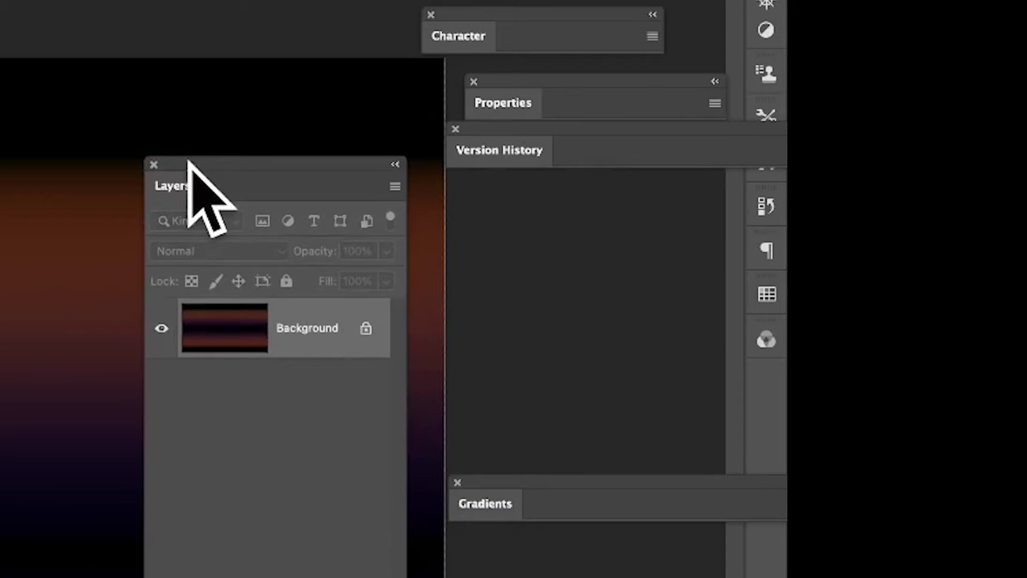
pyautogui.click(366, 328)
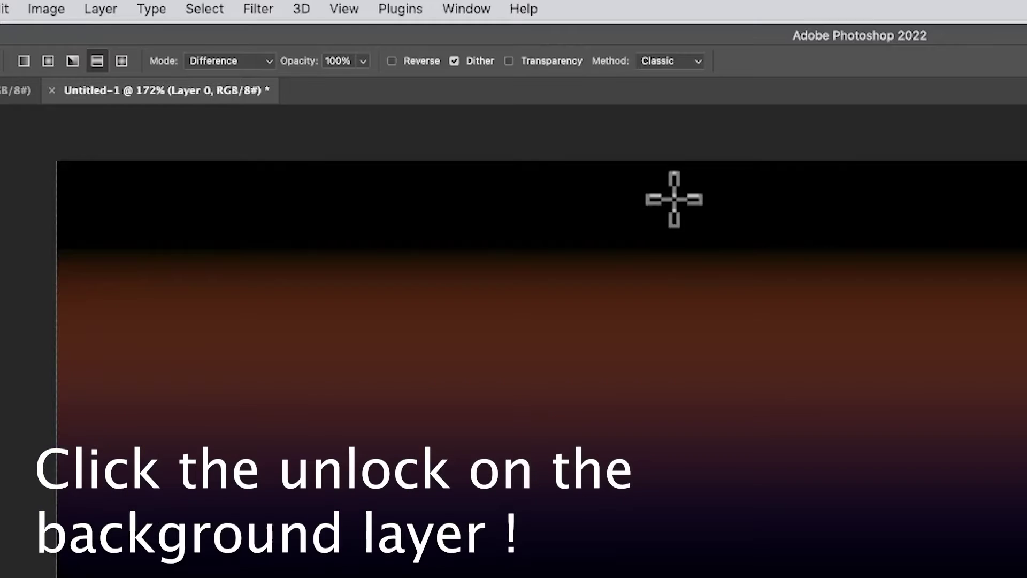
# Add a Gradient Overlay layer style to the unlocked layer
pyautogui.click(99, 6)
pyautogui.moveTo(193, 202)
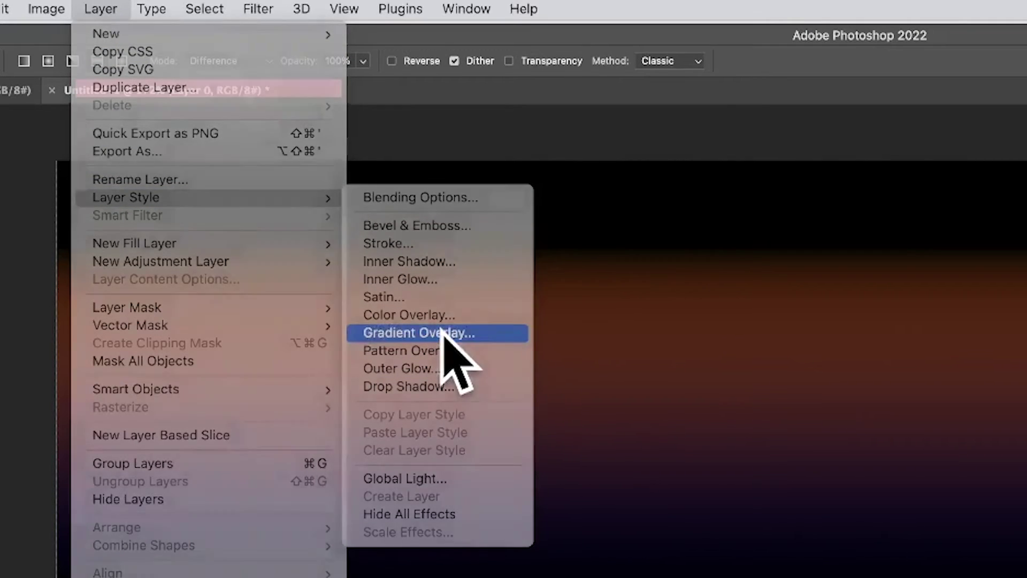
pyautogui.click(444, 335)
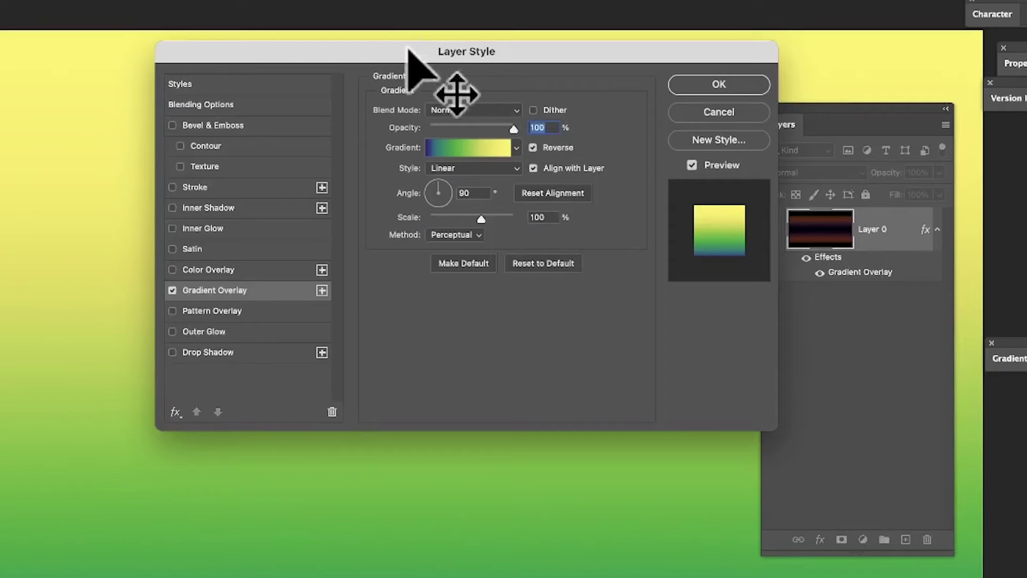
pyautogui.moveTo(413, 50); pyautogui.dragTo(775, 68)
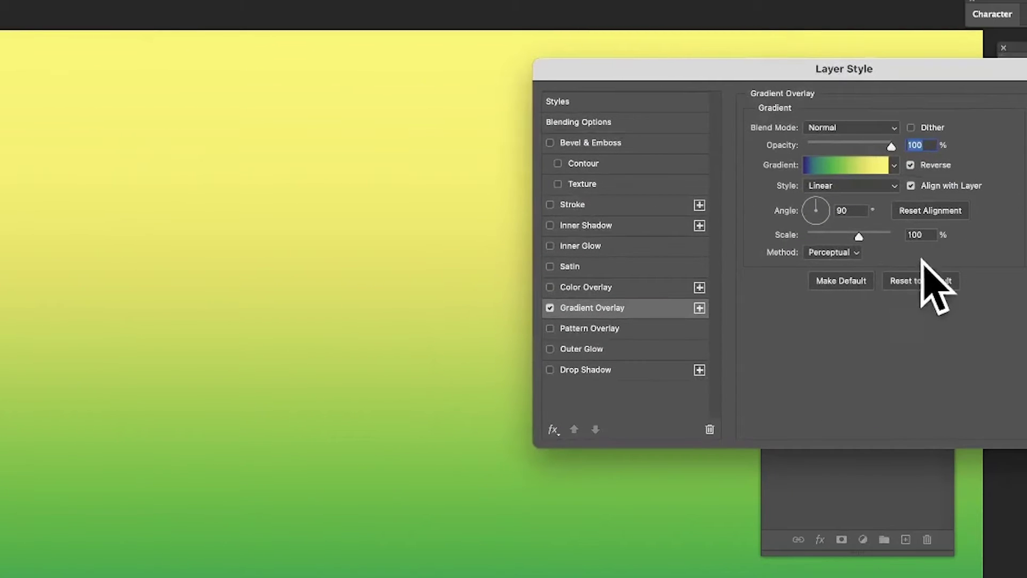
# Compare the Linear and Classic methods on the yellow, green and blue gradient overlay
pyautogui.click(835, 254)
pyautogui.click(831, 270)
pyautogui.click(836, 256)
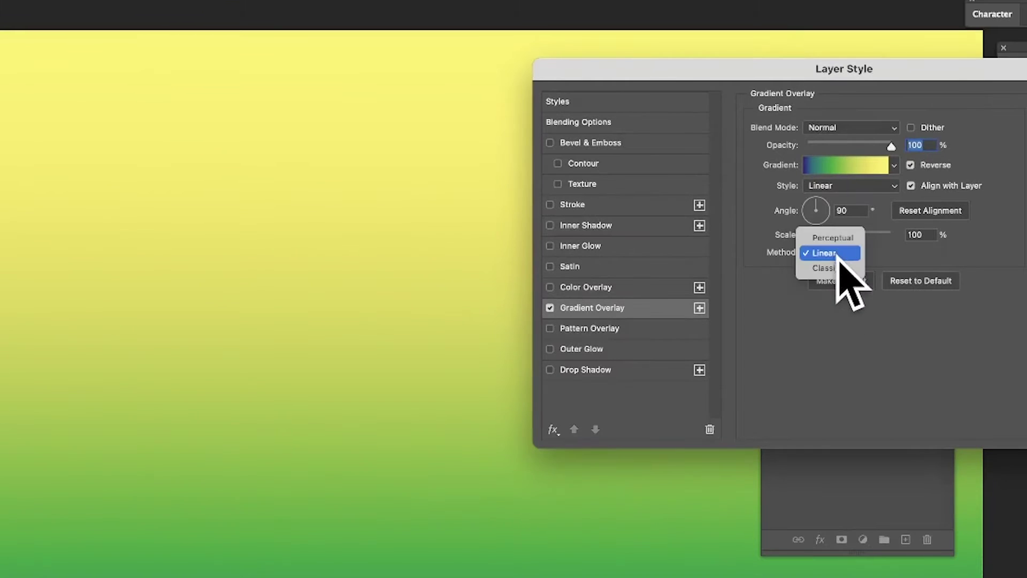
pyautogui.click(835, 268)
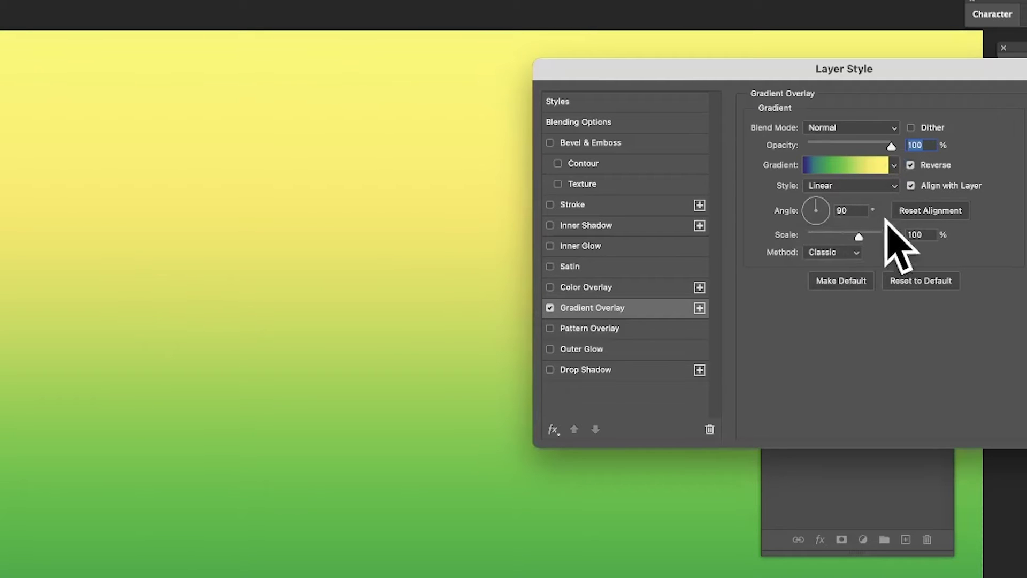
# Switch the gradient overlay to the blue, yellow, blue preset and set its method to Linear
pyautogui.click(893, 164)
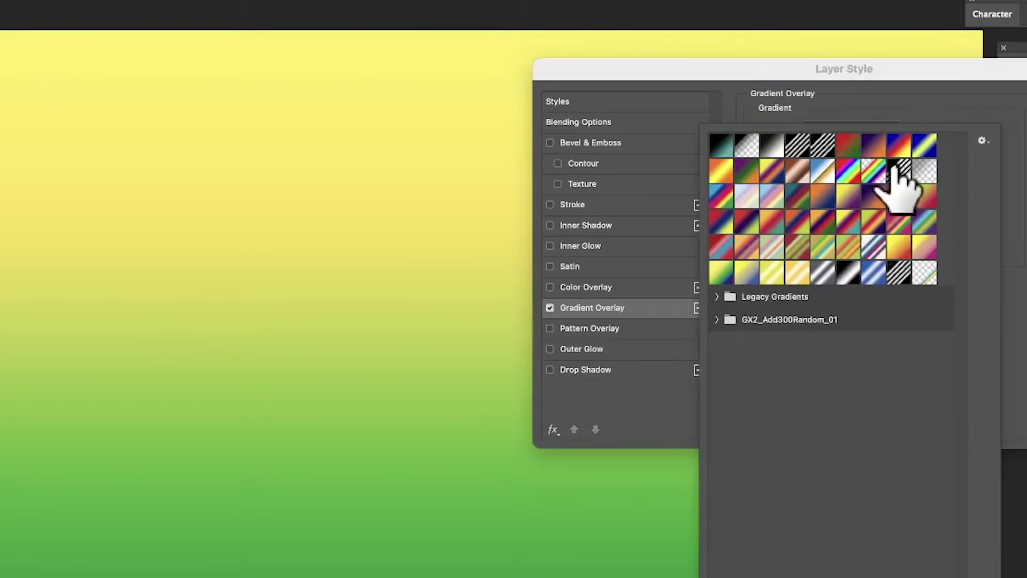
pyautogui.click(934, 147)
pyautogui.press('Return')
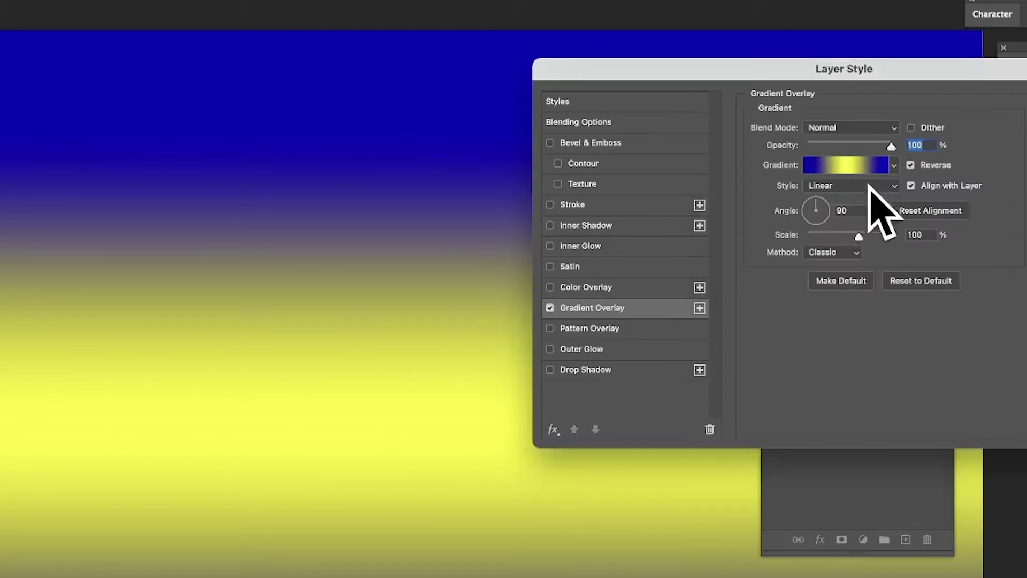
pyautogui.click(833, 251)
pyautogui.click(839, 238)
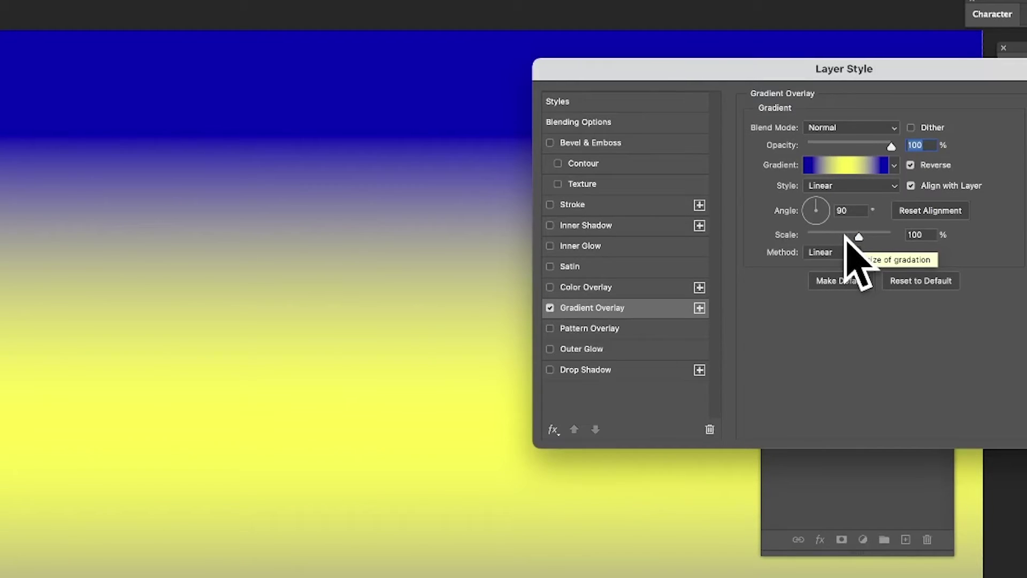
# Change the overlay's gradient to the lime, red, blue and orange preset
pyautogui.click(893, 165)
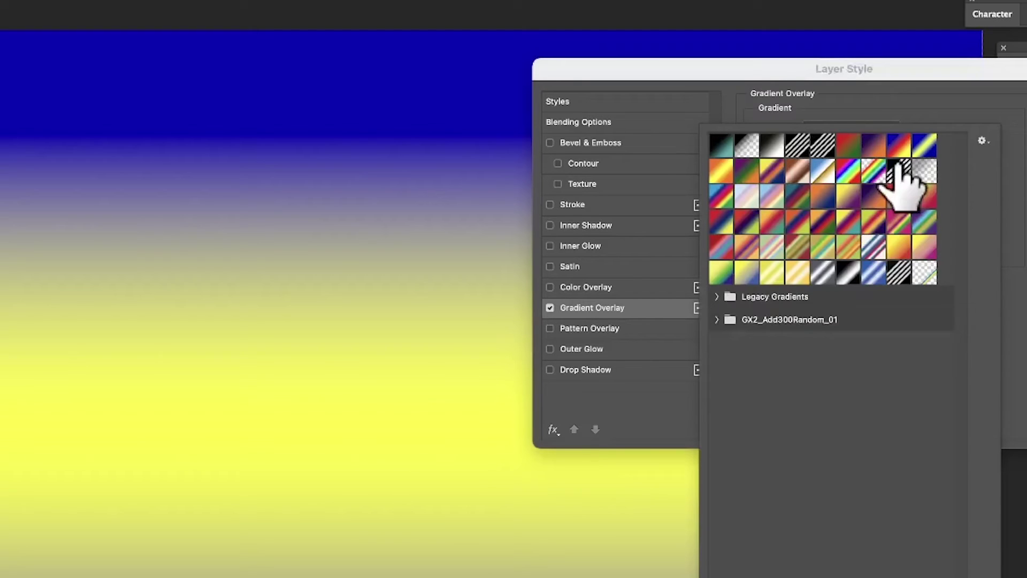
pyautogui.click(797, 238)
pyautogui.click(1021, 391)
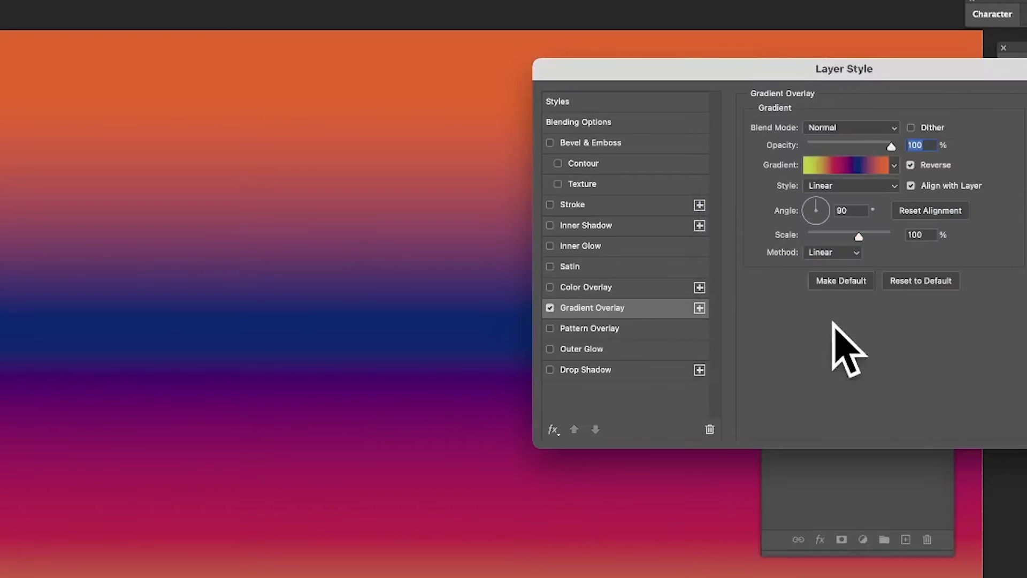
# Compare the Classic and Perceptual methods on the multicoloured overlay and apply it with the Perceptual method
pyautogui.click(847, 254)
pyautogui.click(829, 268)
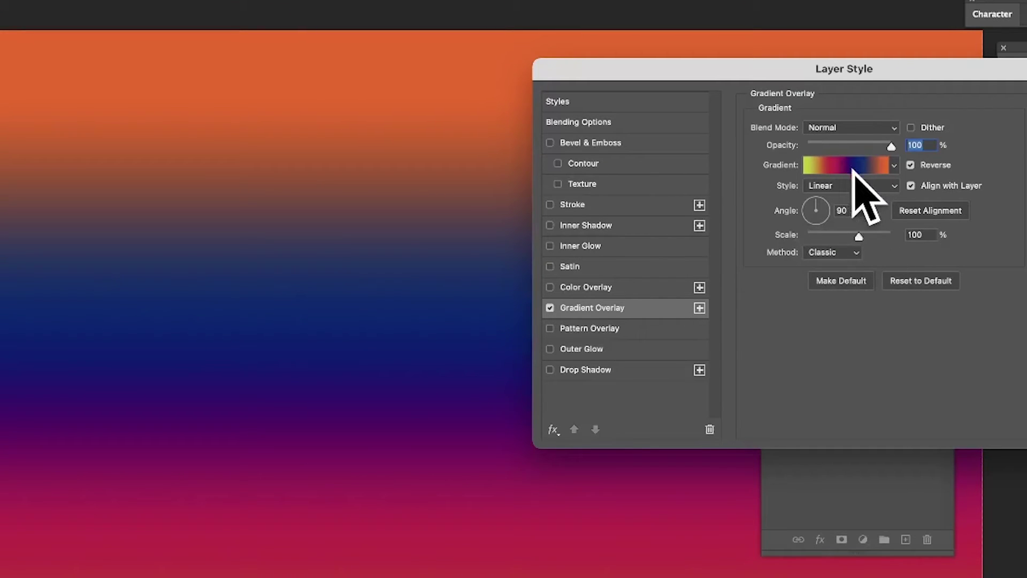
pyautogui.click(844, 252)
pyautogui.click(833, 223)
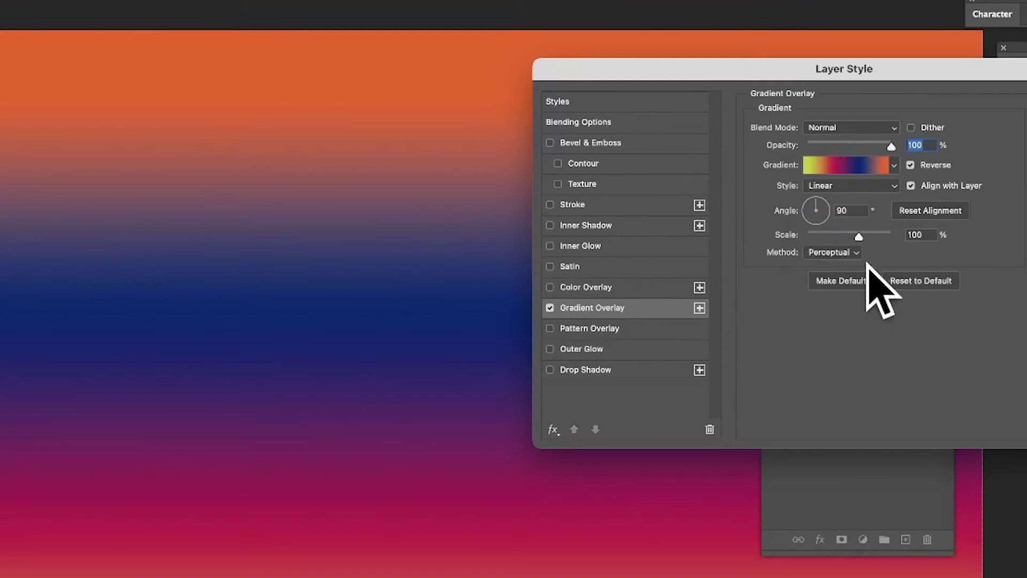
pyautogui.press('Return')
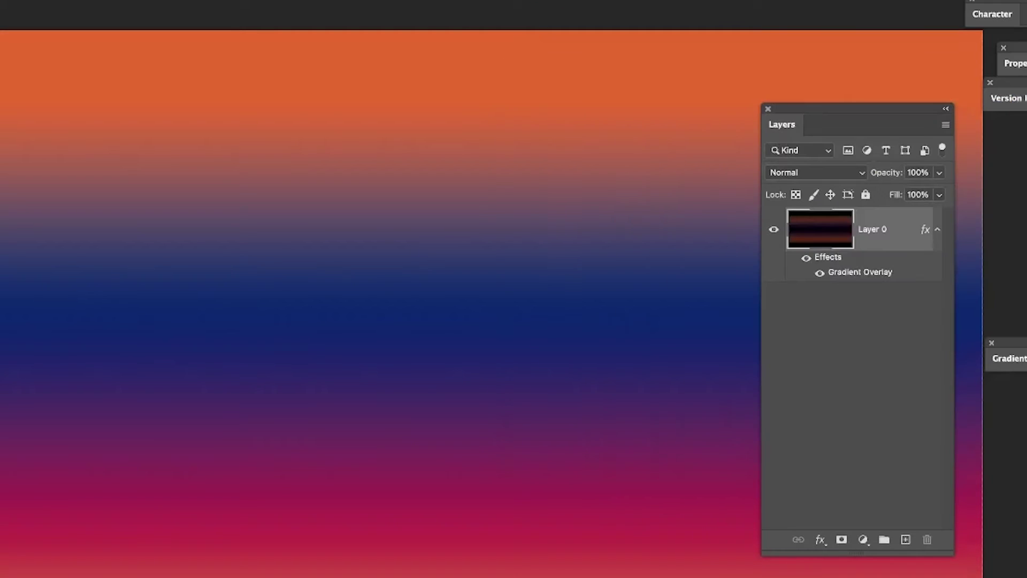
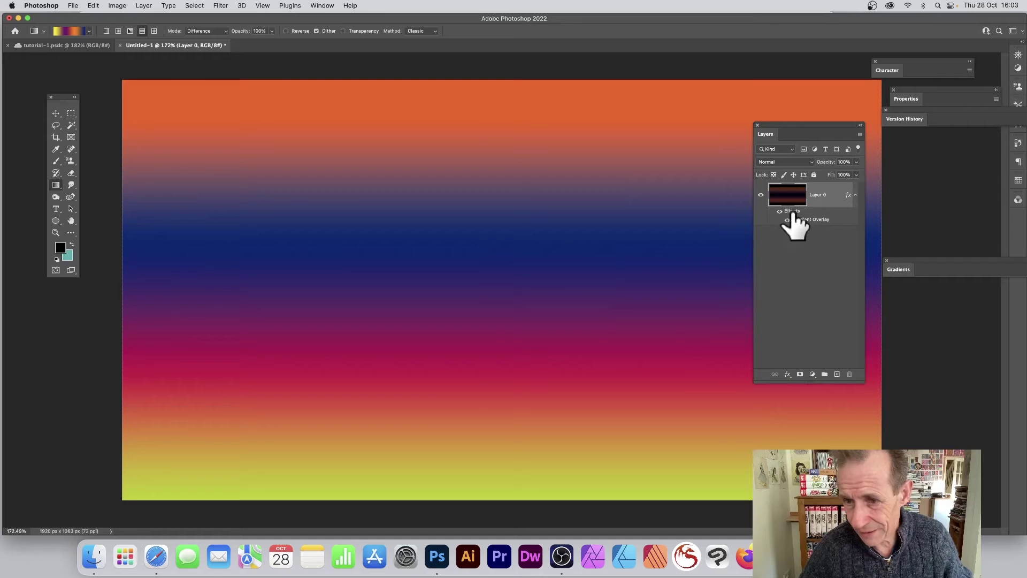
# Add a Stroke effect to the layer with the Gradient fill type and the Shape Burst style
pyautogui.doubleClick(794, 212)
pyautogui.moveTo(739, 103); pyautogui.dragTo(400, 120)
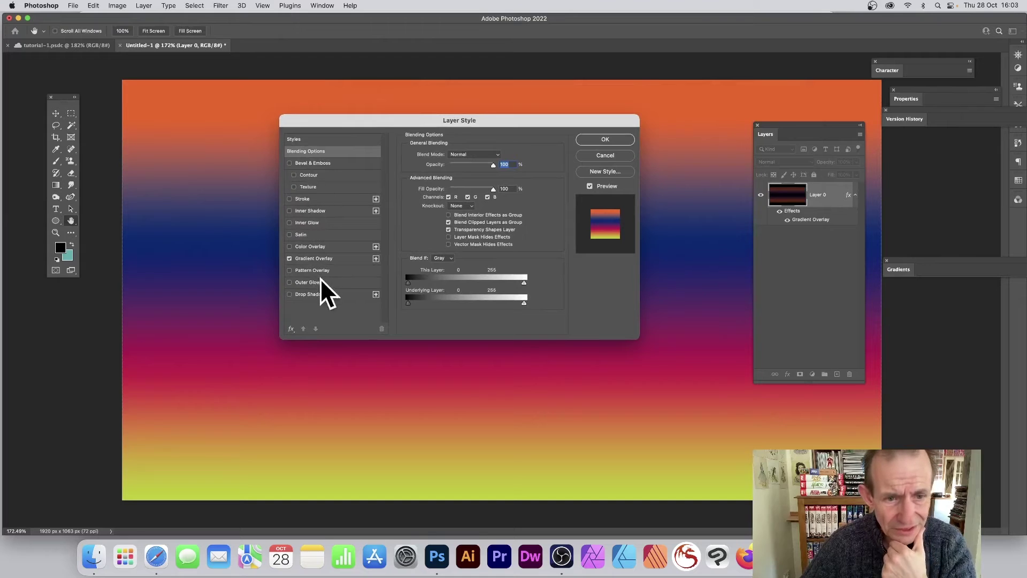
pyautogui.click(307, 199)
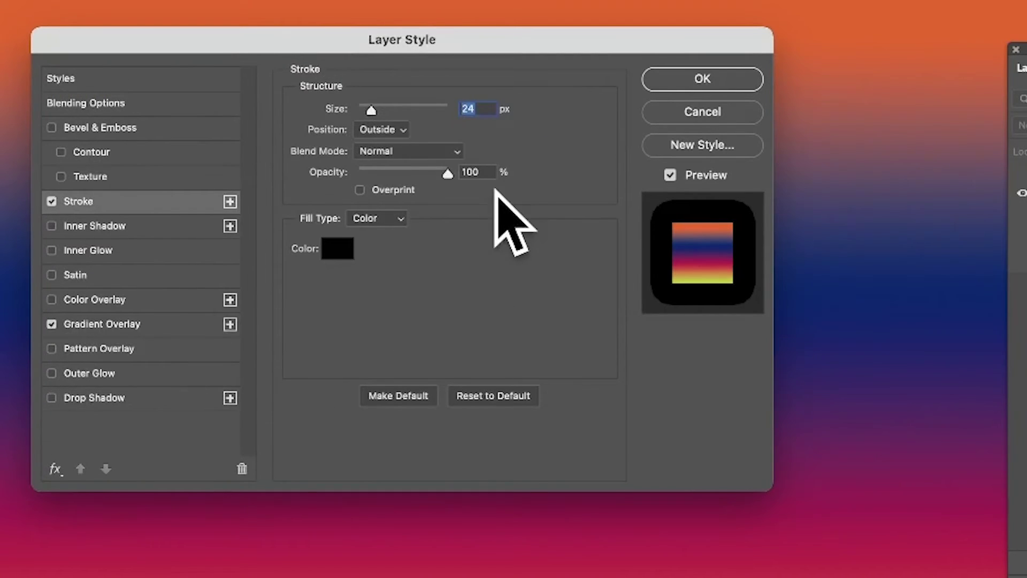
pyautogui.click(417, 151)
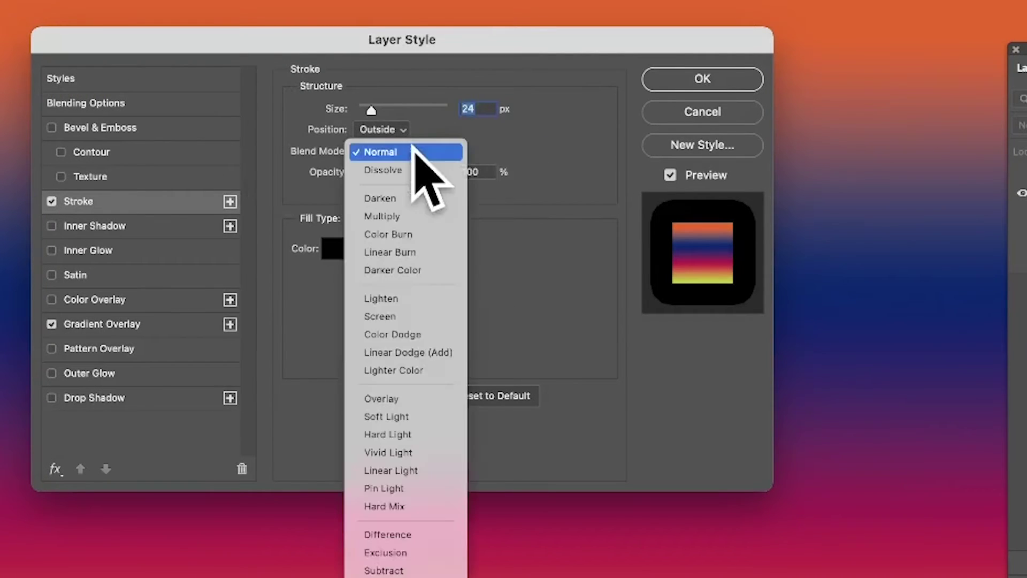
pyautogui.click(534, 142)
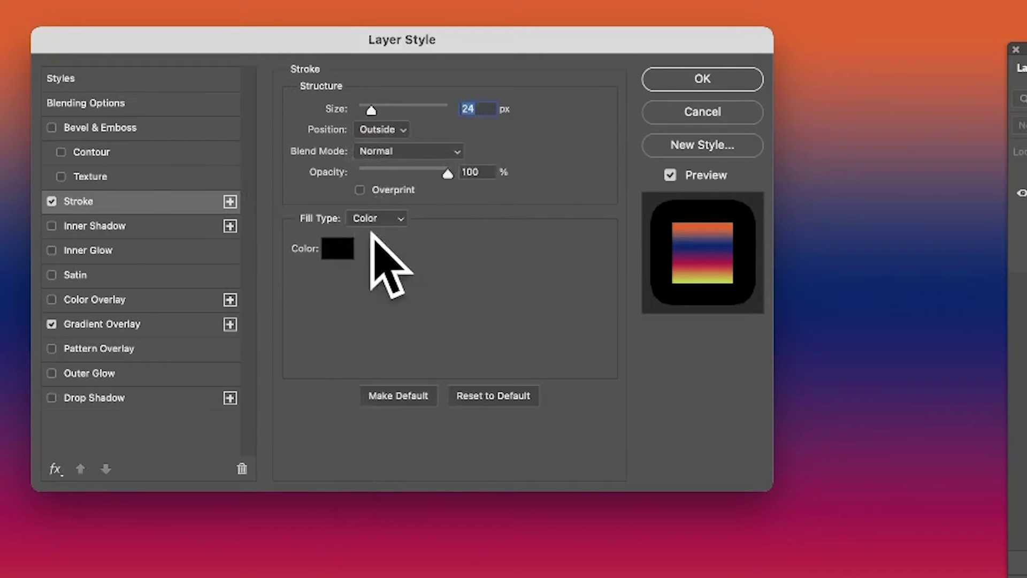
pyautogui.click(381, 219)
pyautogui.click(383, 237)
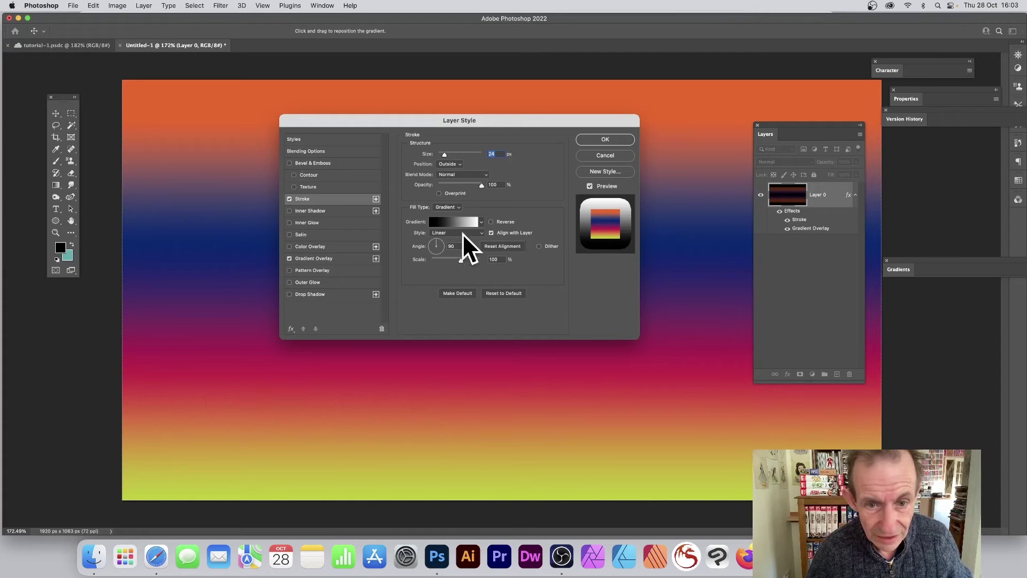
pyautogui.click(458, 233)
pyautogui.click(457, 276)
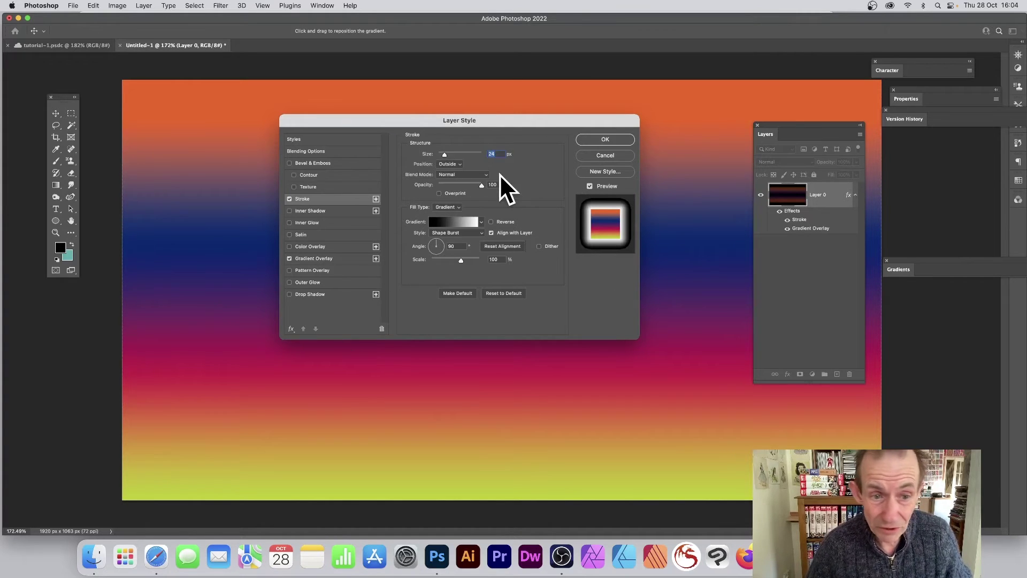
# Try an Inner Glow effect, look at its gradient presets, and cancel the layer style changes
pyautogui.click(307, 223)
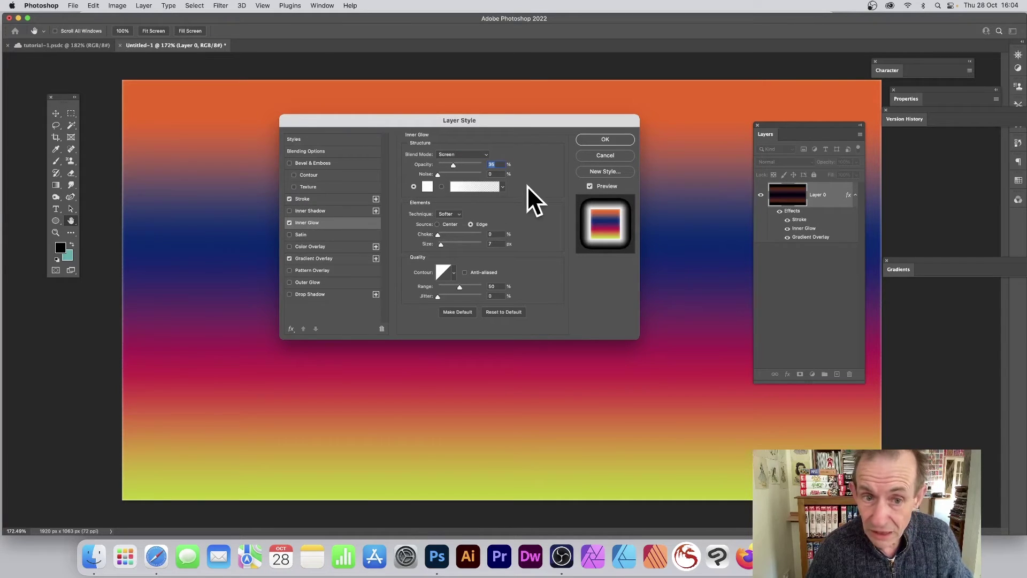
pyautogui.click(503, 186)
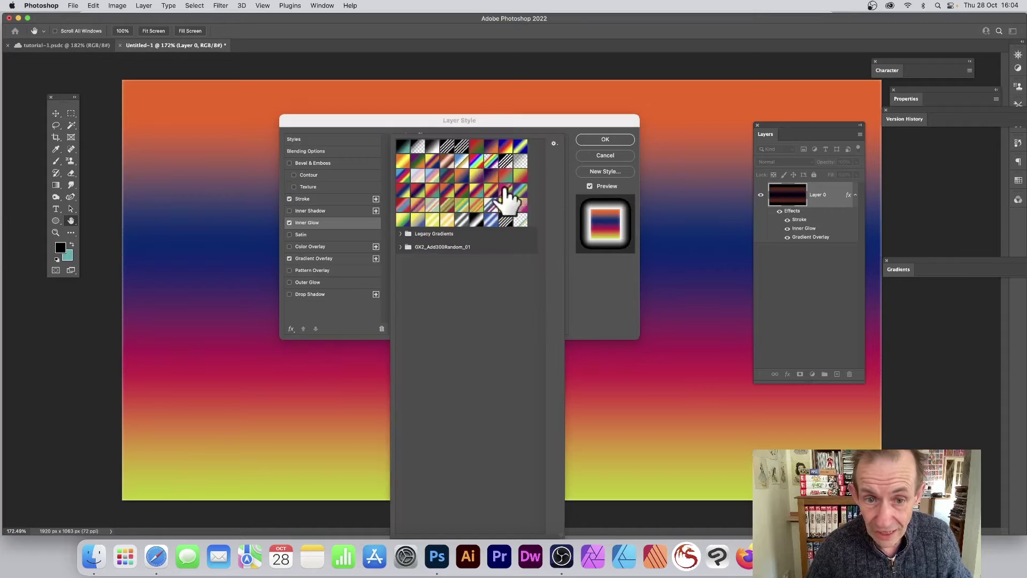
pyautogui.click(568, 184)
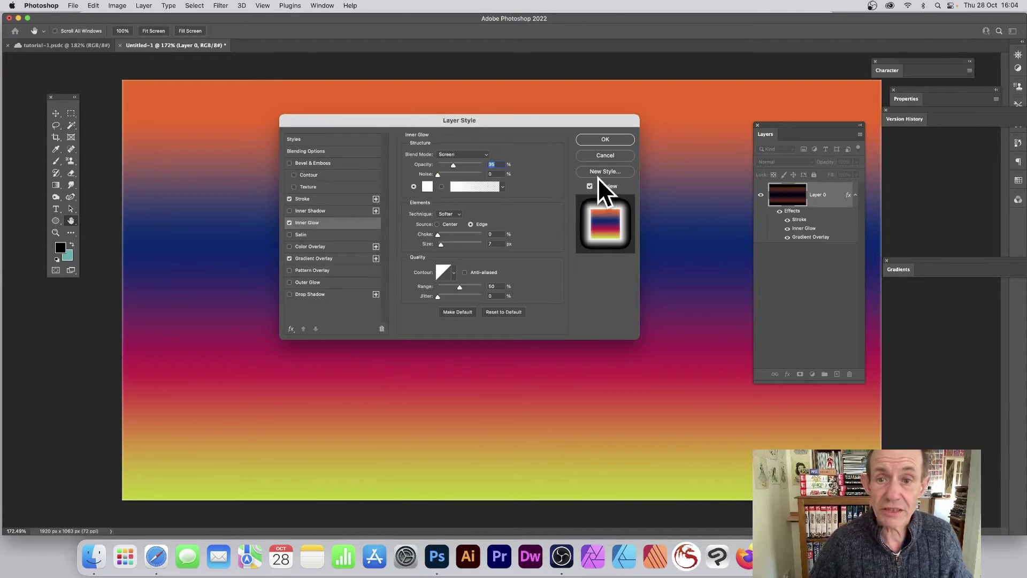
pyautogui.click(605, 155)
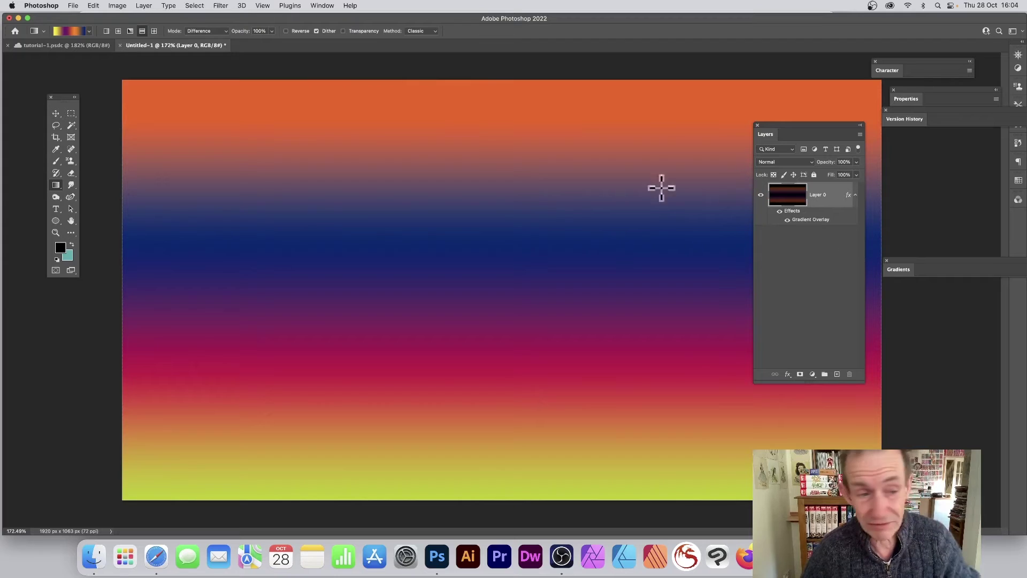
# Flatten the image and draw several gradients in Difference mode at varied angles across the canvas
pyautogui.click(144, 5)
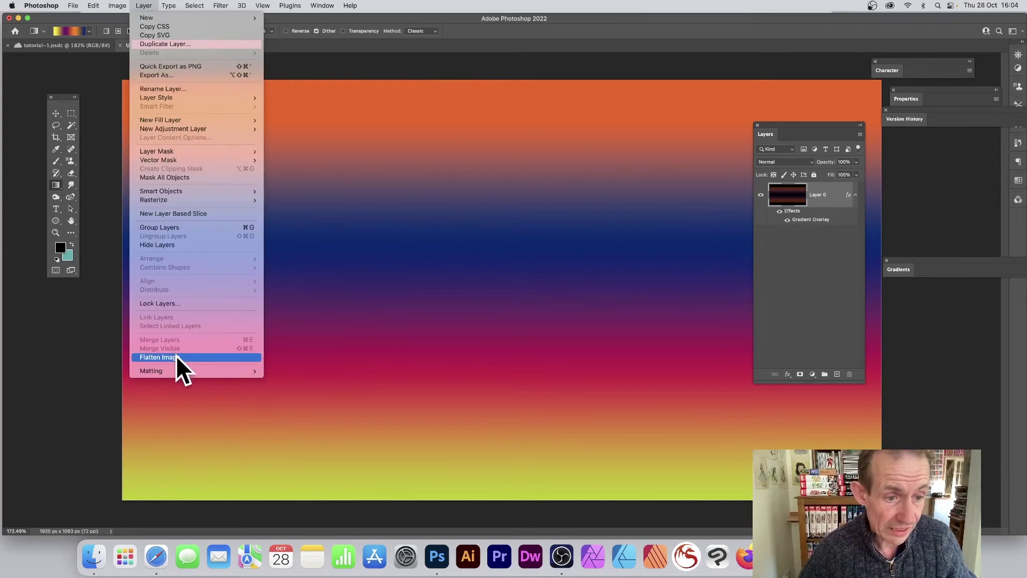
pyautogui.click(176, 356)
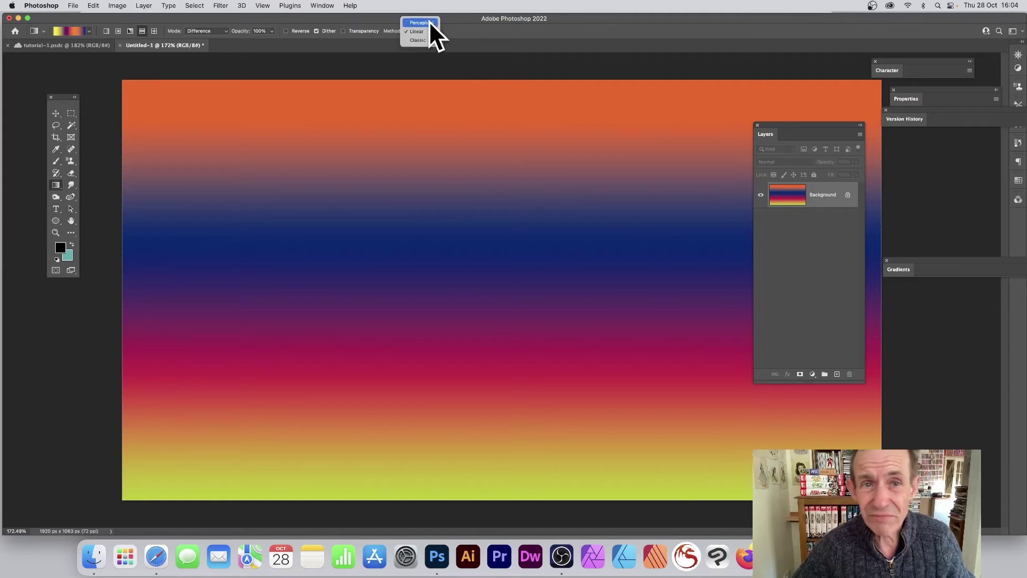
pyautogui.click(427, 31)
pyautogui.moveTo(294, 141); pyautogui.dragTo(706, 258)
pyautogui.moveTo(576, 127); pyautogui.dragTo(295, 415)
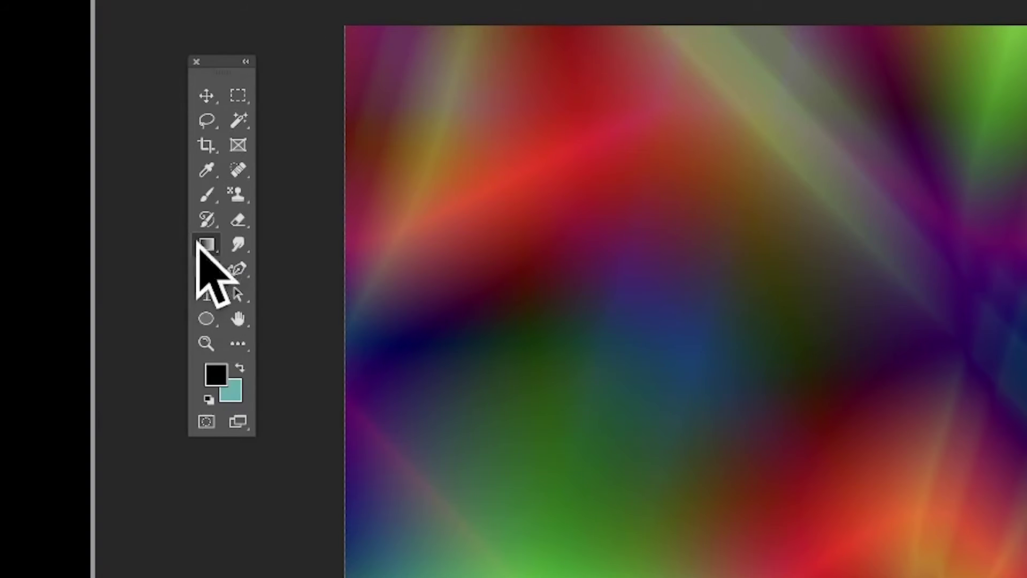
# Draw an ellipse shape about 843 × 861 px and fill it with the blue, yellow, blue gradient
pyautogui.click(206, 319)
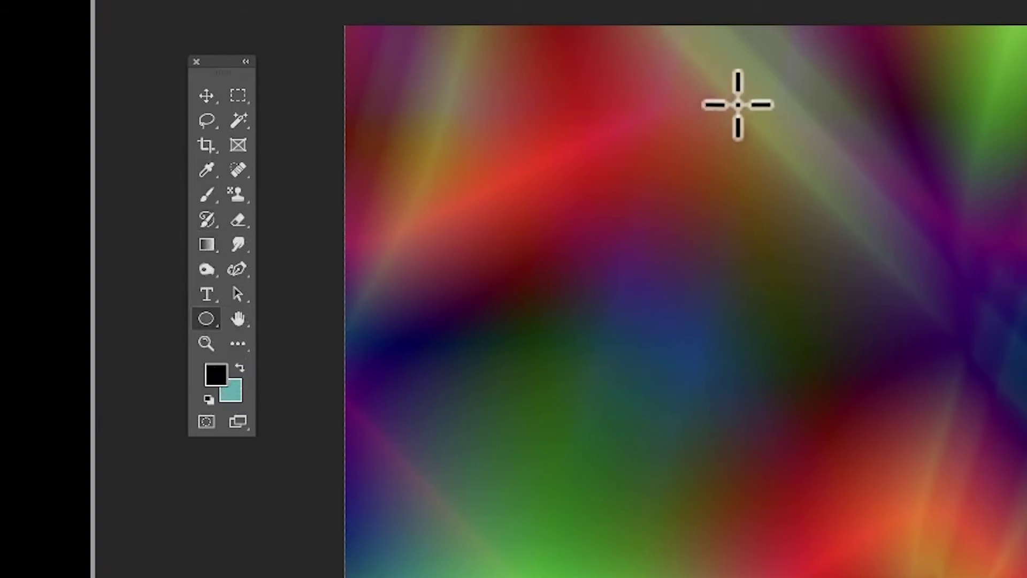
pyautogui.moveTo(661, 89); pyautogui.dragTo(1026, 577)
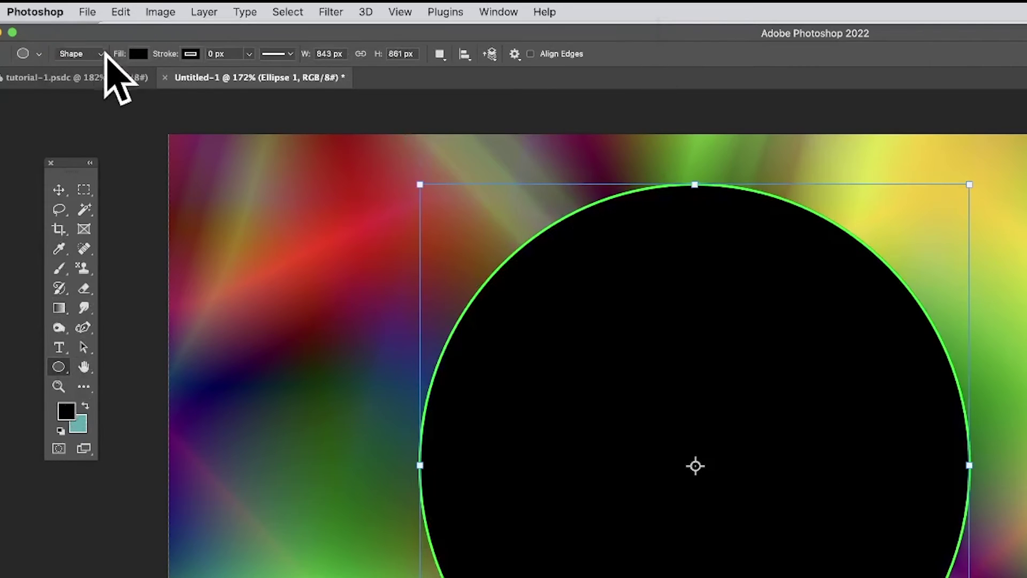
pyautogui.click(138, 54)
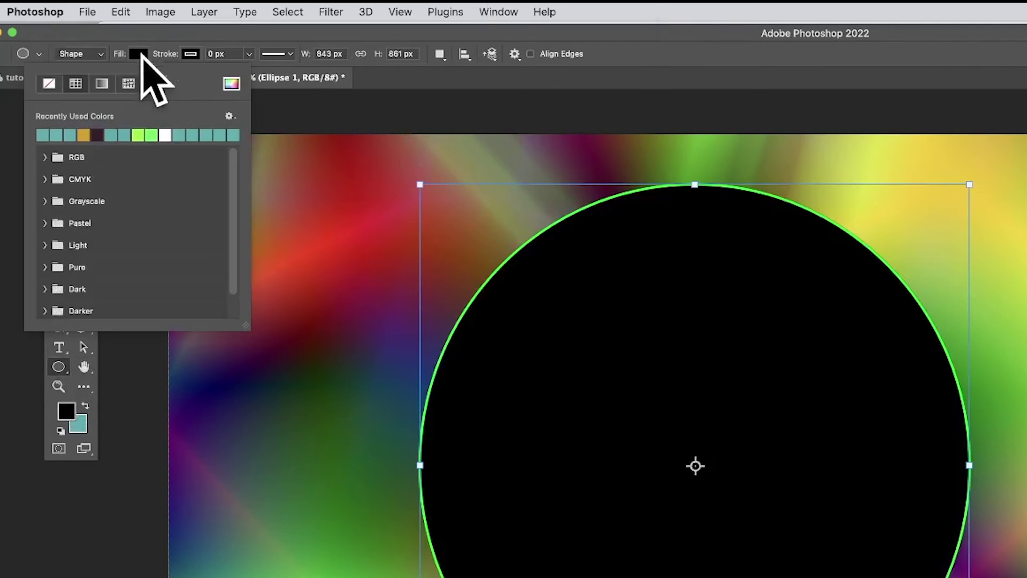
pyautogui.click(101, 84)
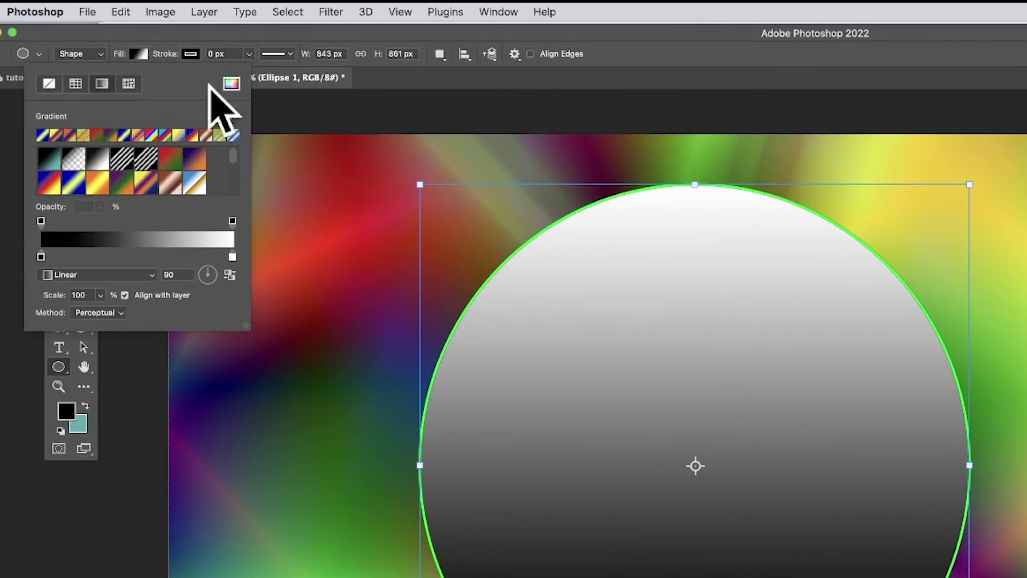
pyautogui.click(124, 135)
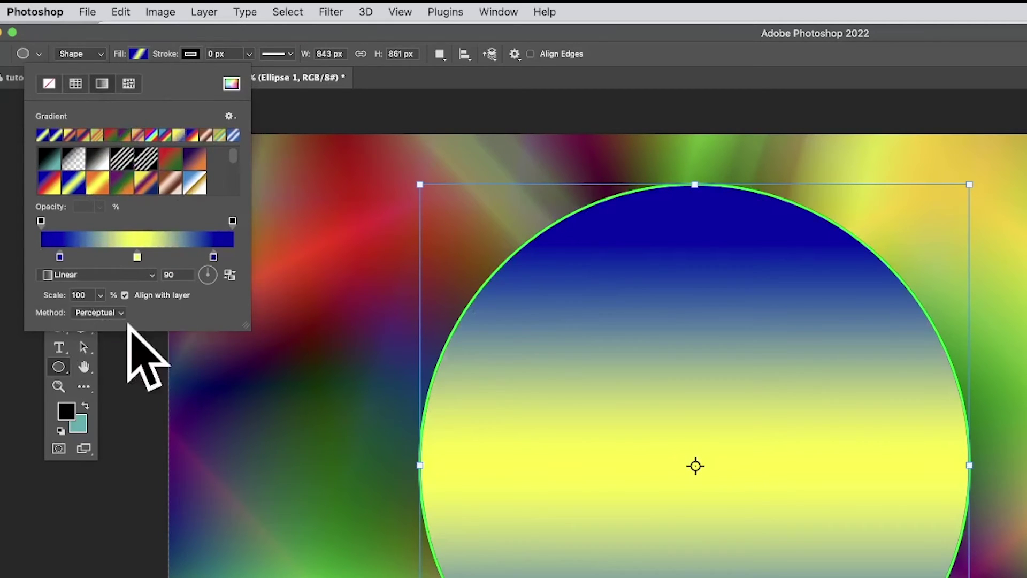
# Set the interpolation method of the ellipse's gradient fill to Linear
pyautogui.click(110, 313)
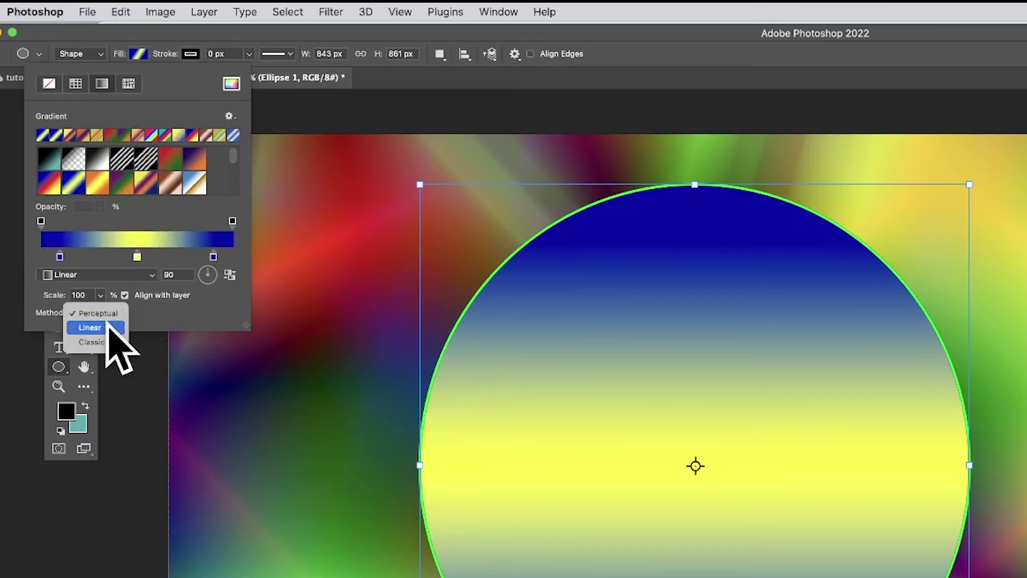
pyautogui.click(107, 323)
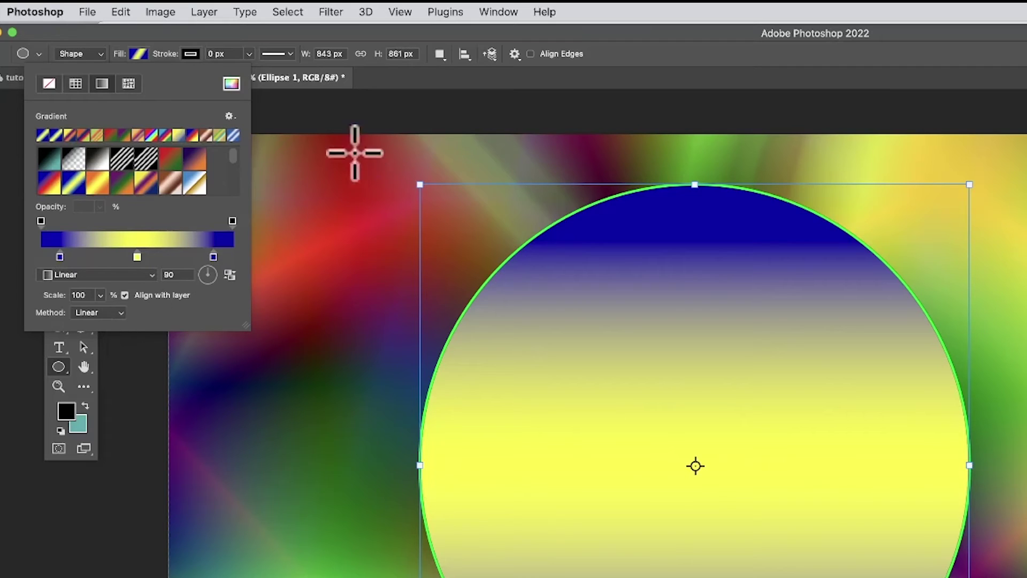
pyautogui.click(368, 46)
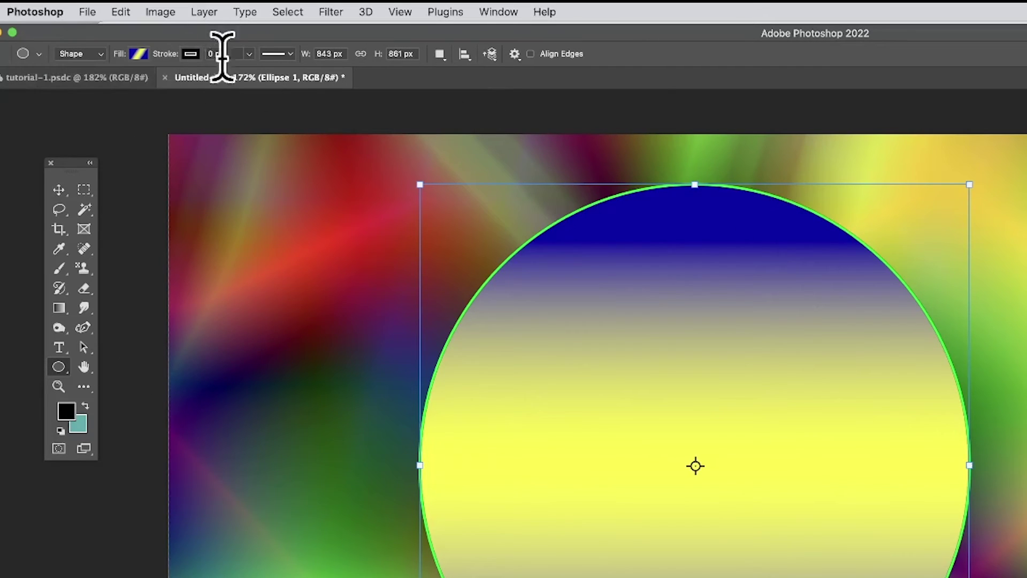
# Give the ellipse a black-to-white gradient stroke 188.31 px wide and set its method to Linear
pyautogui.click(194, 54)
pyautogui.click(158, 83)
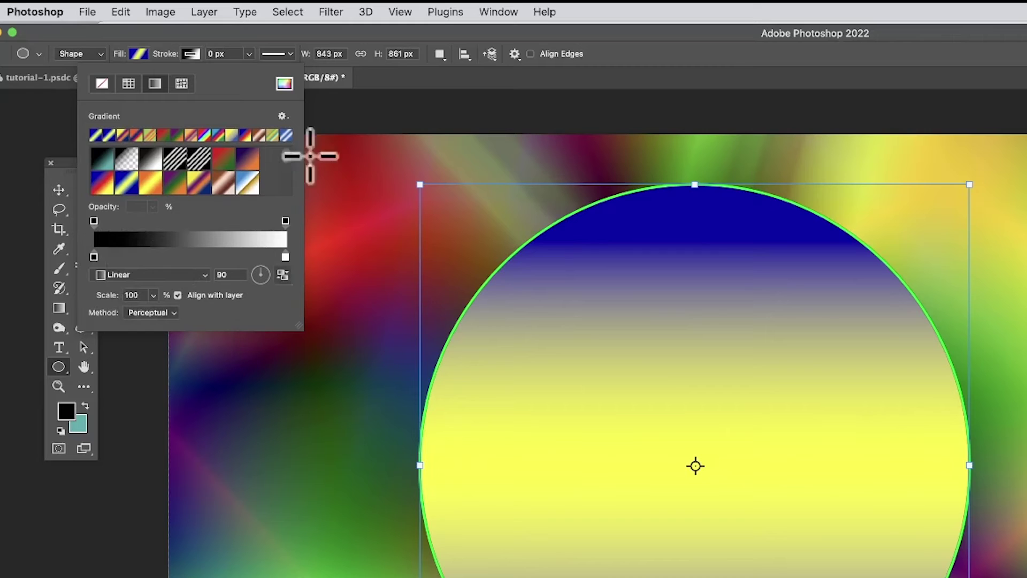
pyautogui.click(249, 54)
pyautogui.moveTo(249, 71); pyautogui.dragTo(311, 73)
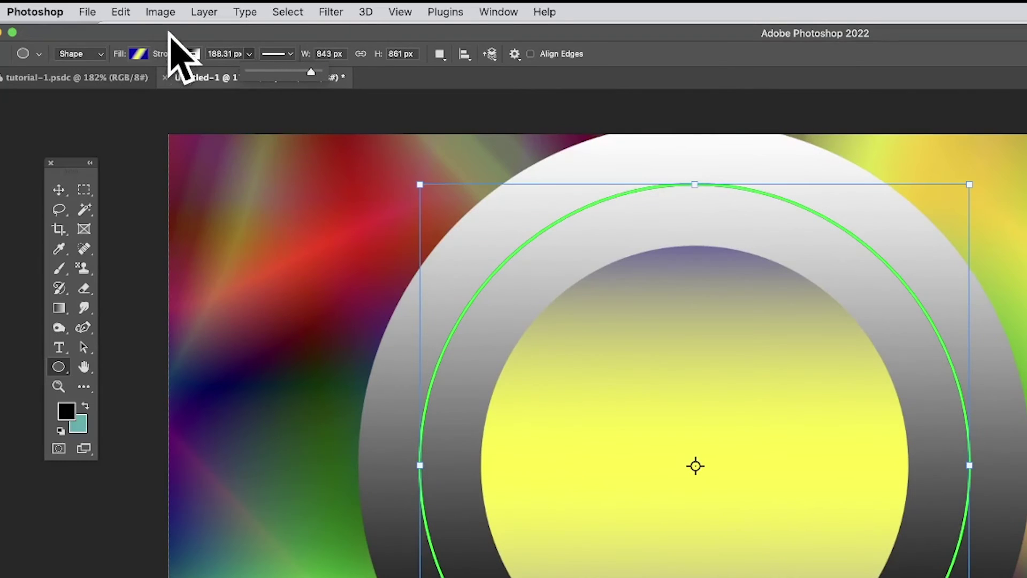
pyautogui.click(191, 54)
pyautogui.click(156, 313)
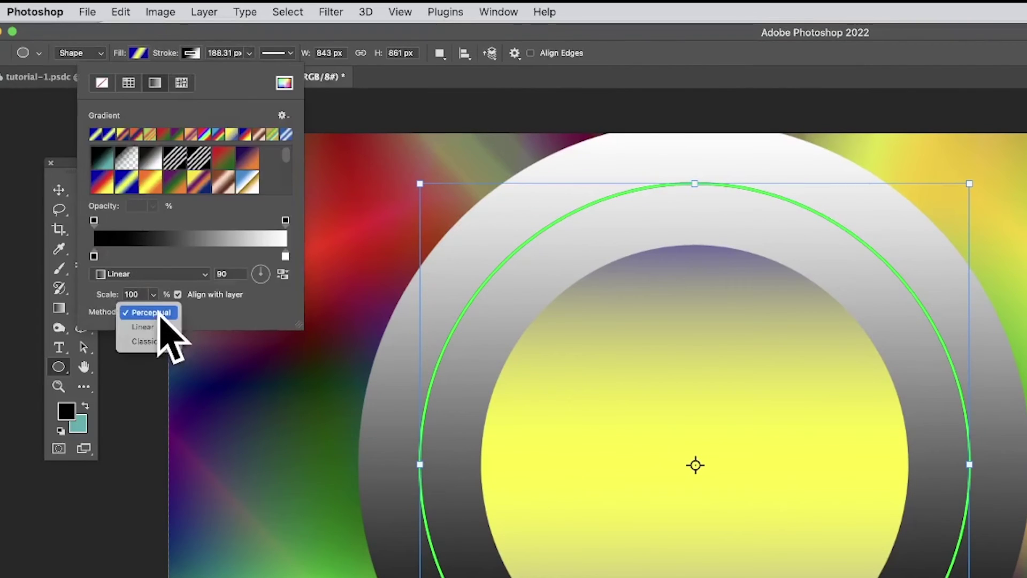
pyautogui.click(156, 327)
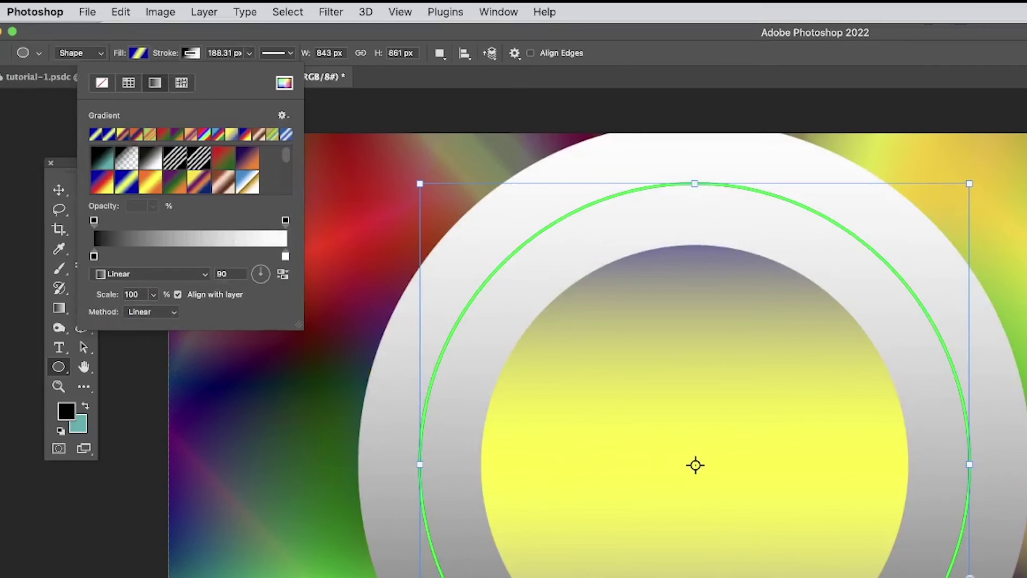
# Switch the ellipse's stroke to the rainbow gradient preset and compare the Perceptual, Linear and Classic methods, keeping Linear
pyautogui.click(203, 135)
pyautogui.click(155, 312)
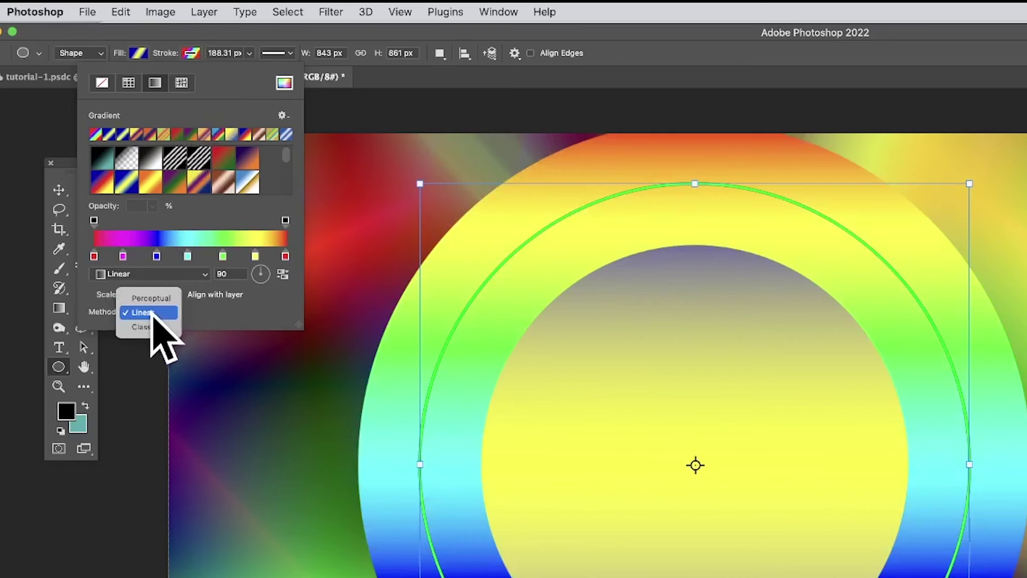
pyautogui.click(156, 295)
pyautogui.click(143, 313)
pyautogui.click(146, 327)
pyautogui.click(146, 312)
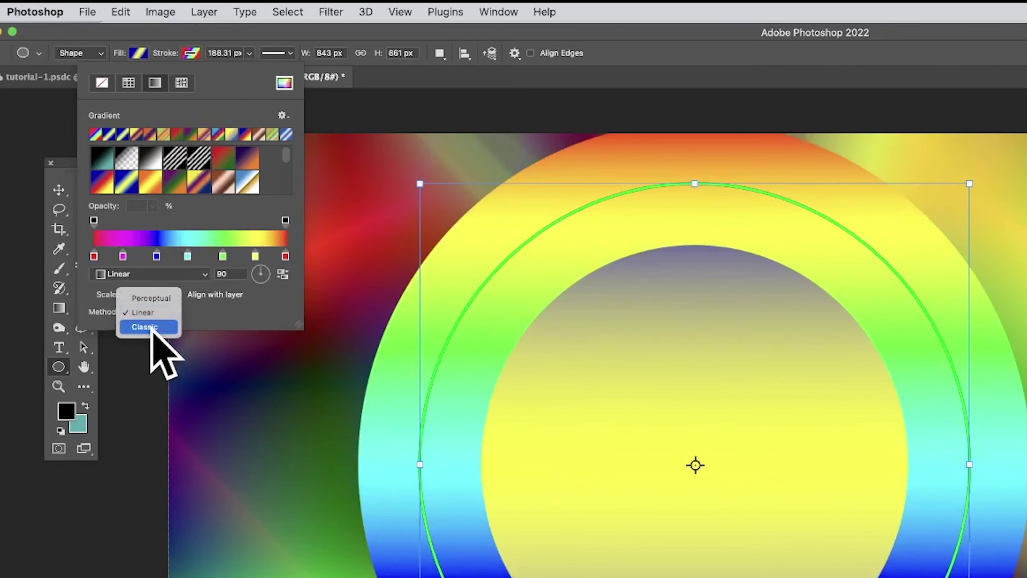
pyautogui.click(150, 328)
pyautogui.click(148, 313)
pyautogui.click(152, 298)
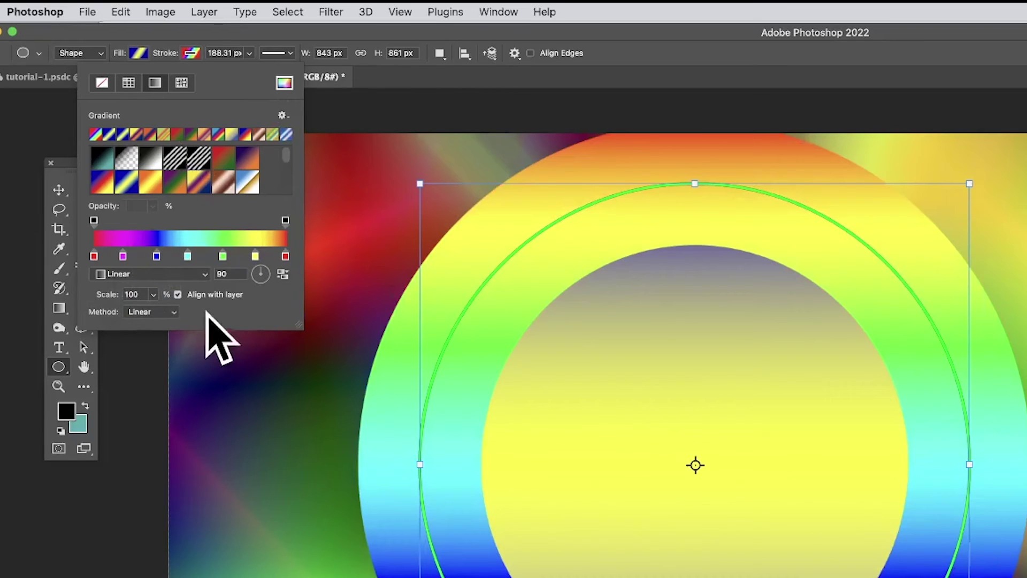
pyautogui.click(155, 314)
pyautogui.click(219, 319)
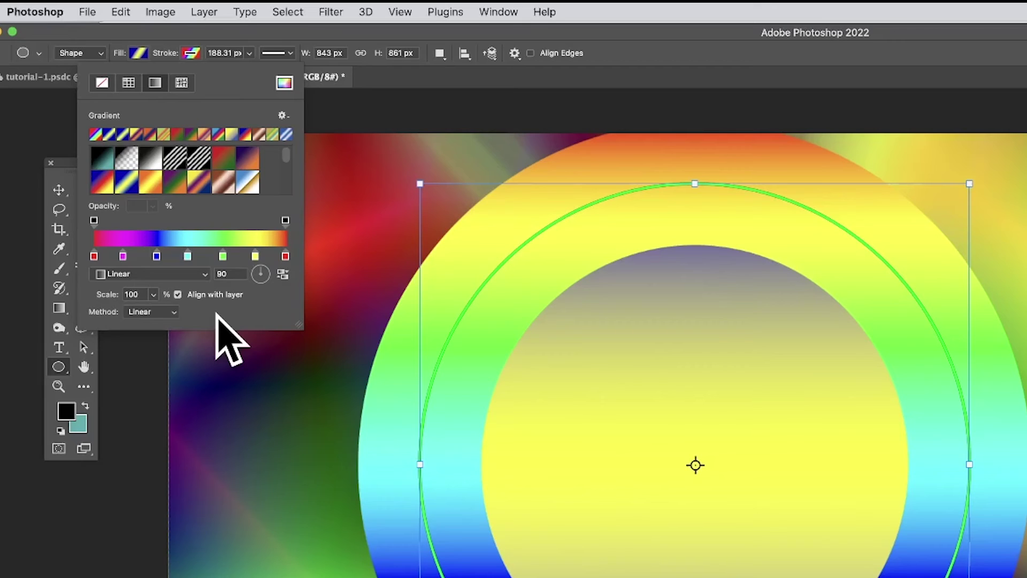
# Move the ellipse slightly down and to the left so that its whole stroke lies inside the canvas
pyautogui.click(210, 11)
pyautogui.moveTo(287, 11)
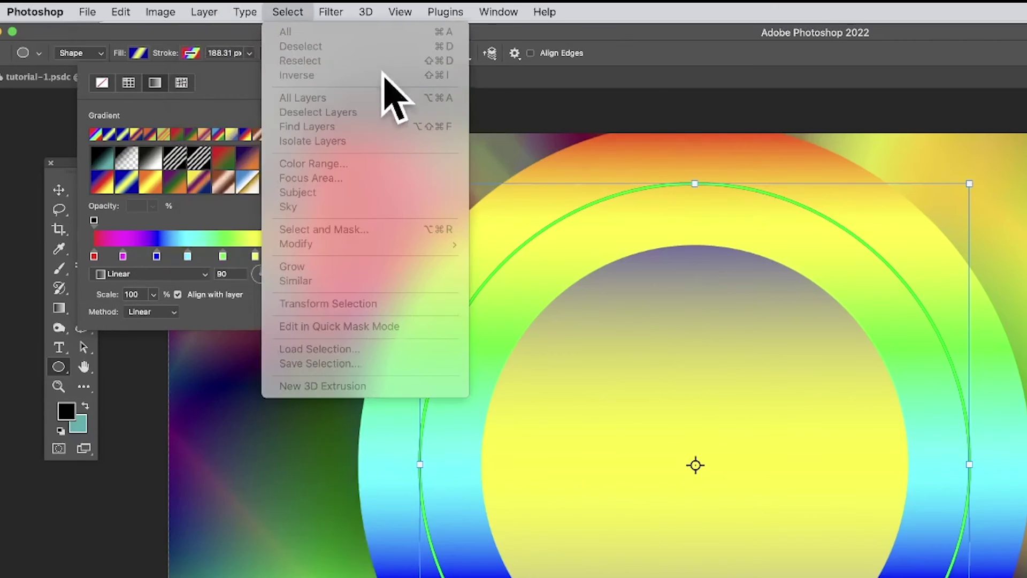
pyautogui.click(653, 80)
pyautogui.click(58, 190)
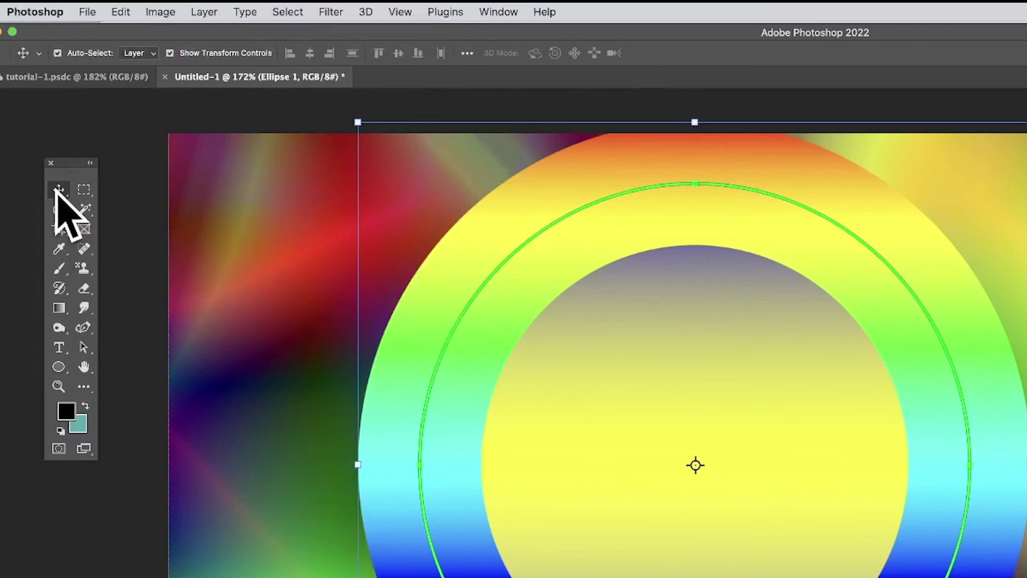
pyautogui.moveTo(545, 236); pyautogui.dragTo(524, 259)
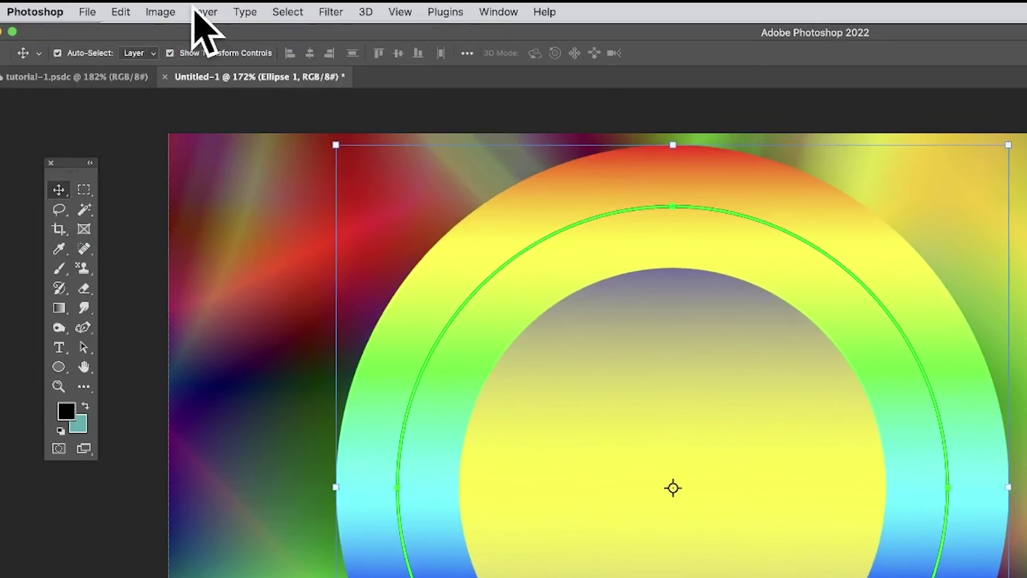
# Convert the ellipse shape layer to a Smart Object
pyautogui.click(206, 12)
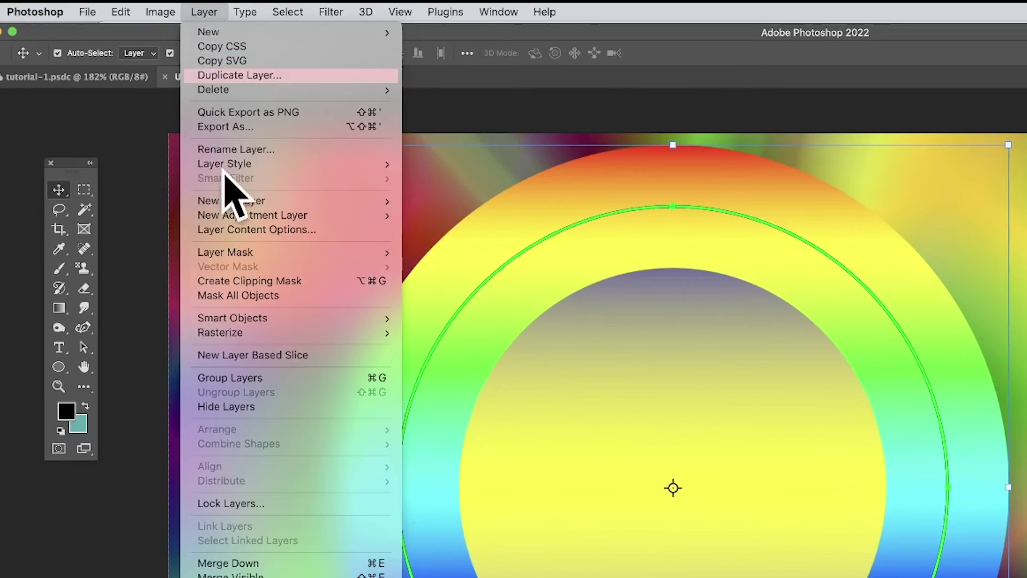
pyautogui.moveTo(243, 319)
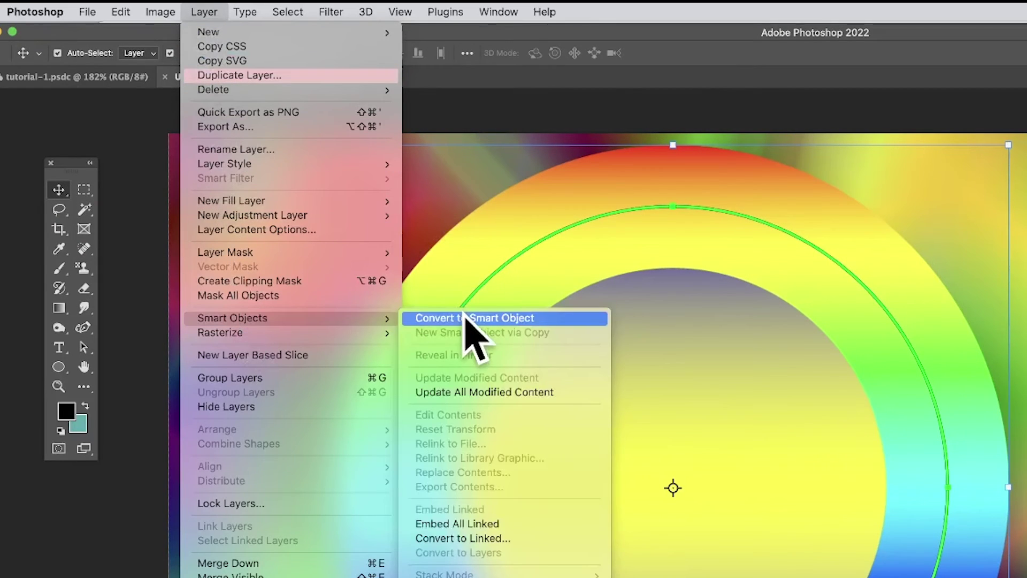
pyautogui.click(464, 317)
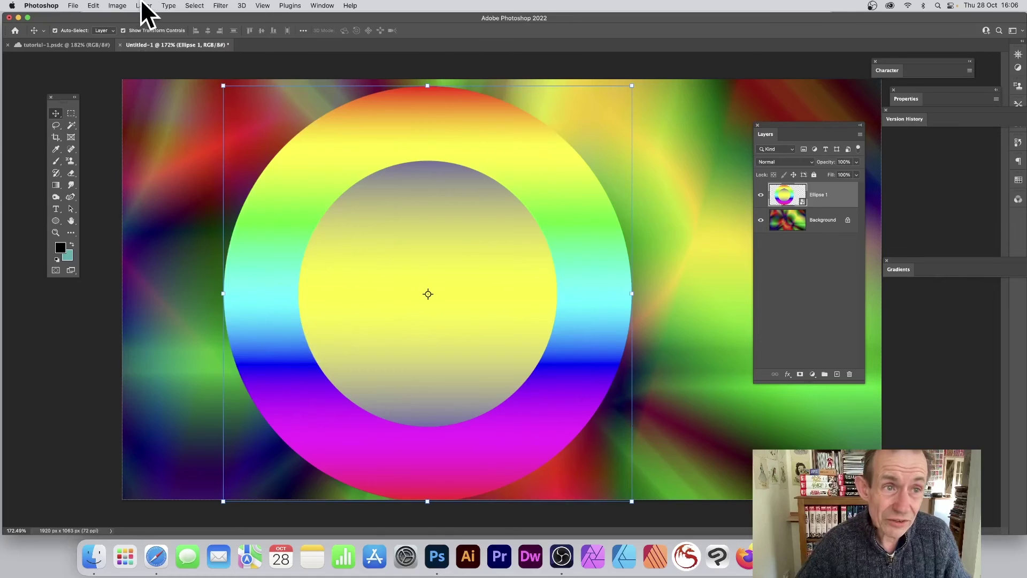
# Add a Gradient Overlay layer style to the ellipse Smart Object and set its blend mode to Difference
pyautogui.click(204, 12)
pyautogui.moveTo(174, 98)
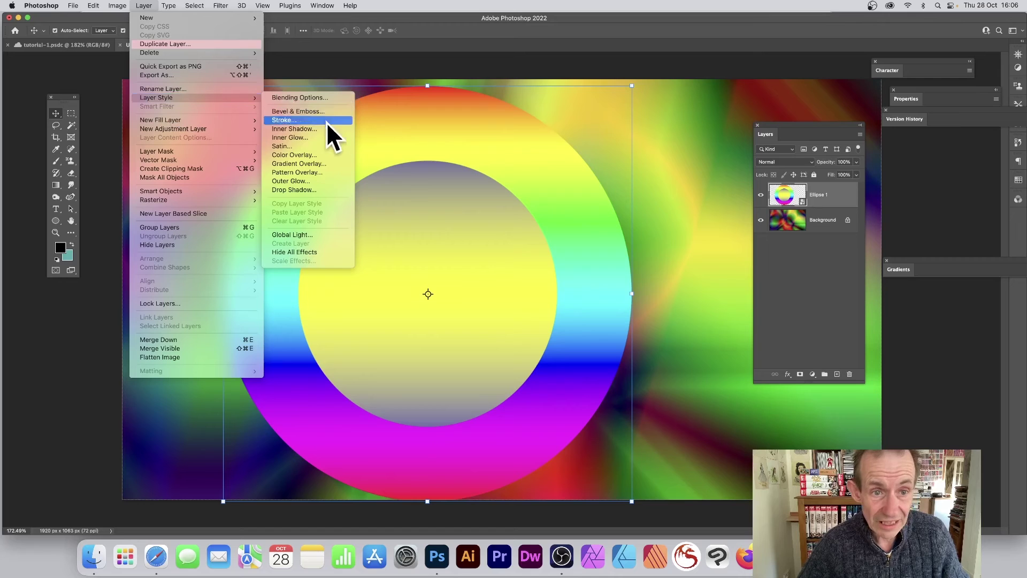
pyautogui.click(320, 162)
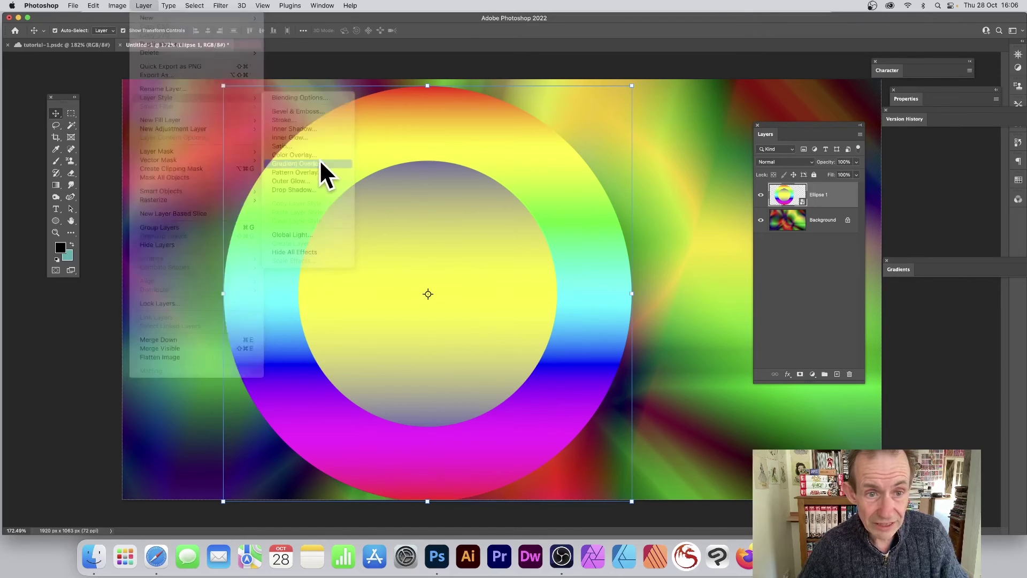
pyautogui.moveTo(442, 130); pyautogui.dragTo(698, 116)
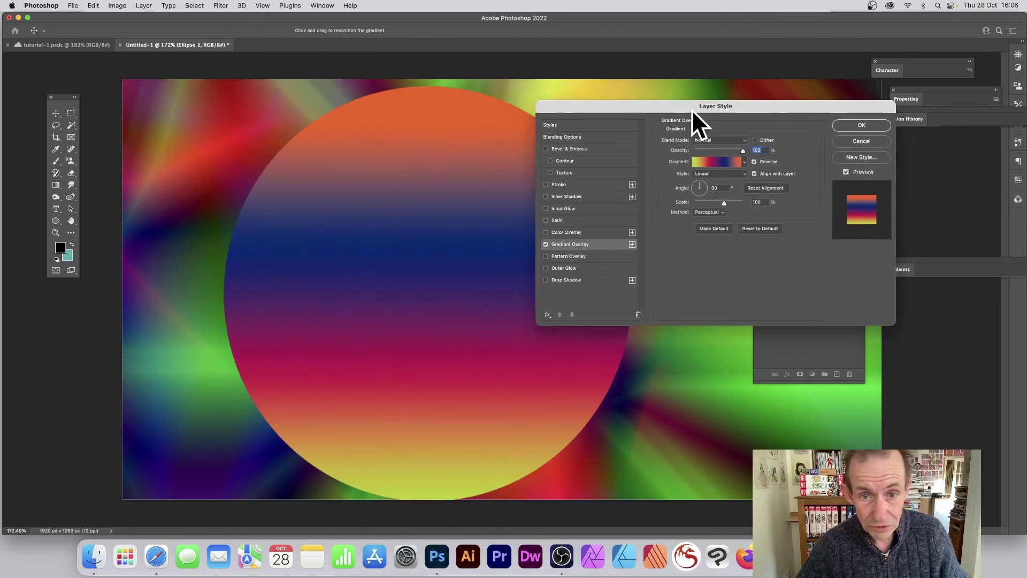
pyautogui.click(732, 141)
pyautogui.click(725, 325)
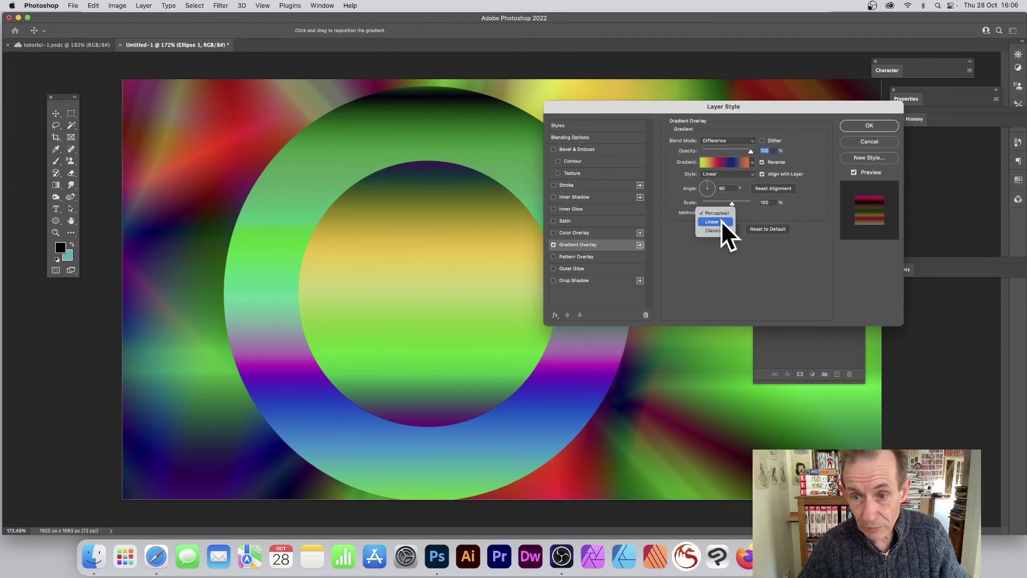
# Compare the Linear and Classic methods on the ellipse's gradient overlay, then return it to Perceptual
pyautogui.click(722, 222)
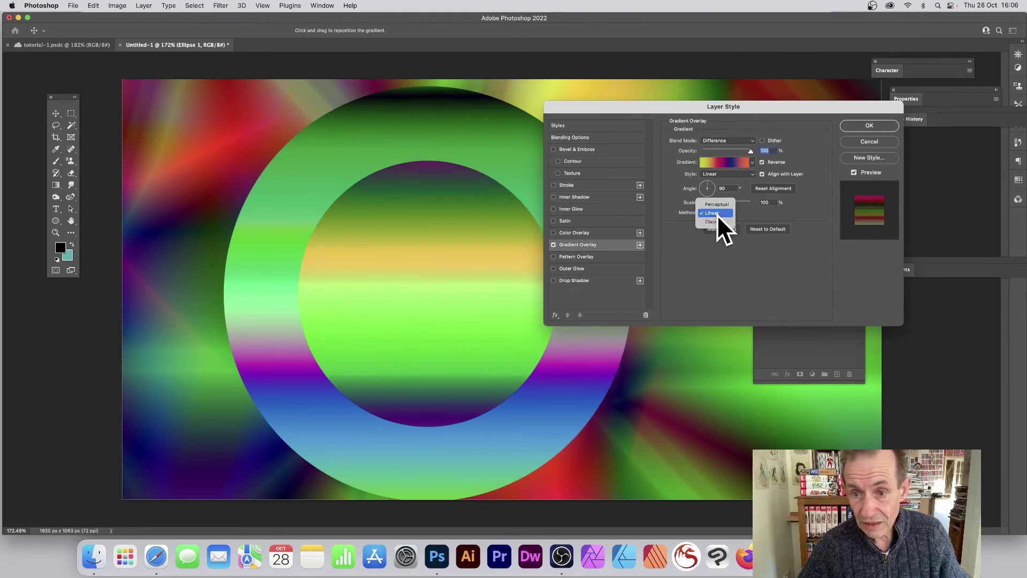
pyautogui.click(716, 221)
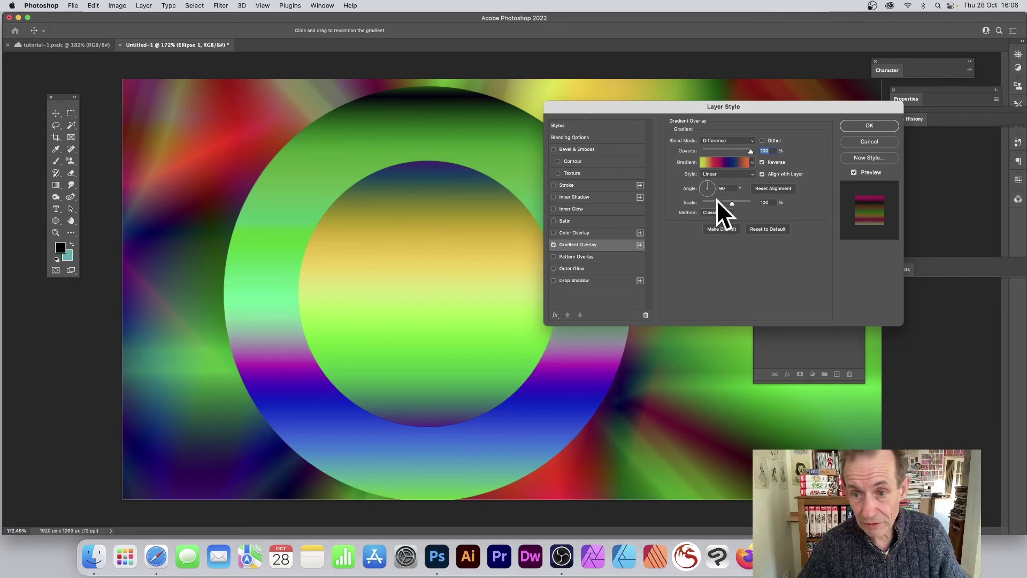
pyautogui.click(720, 195)
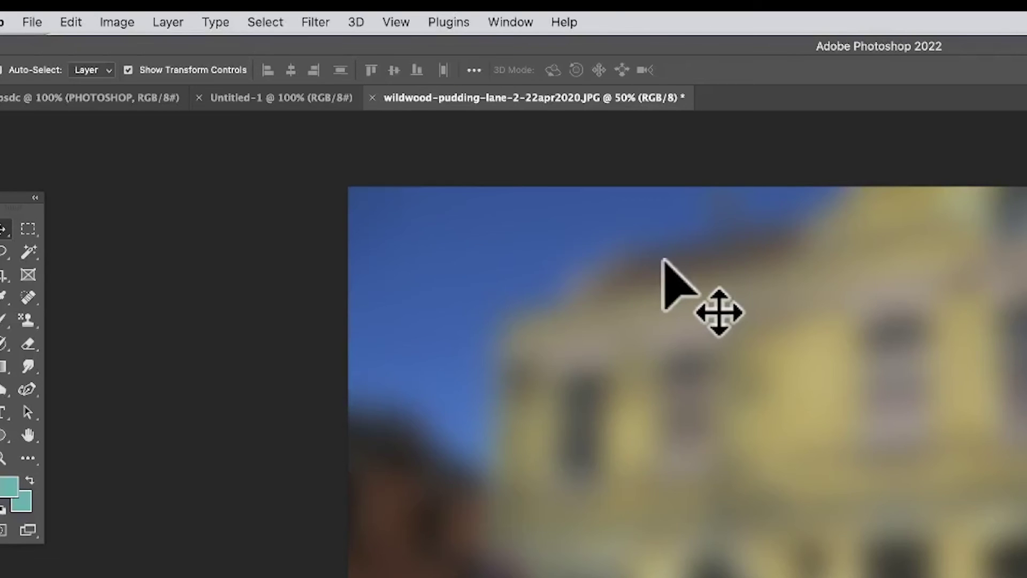
# Open a Gradient Map adjustment on the blurred building photo, try several presets and choose the spectrum running from red to magenta
pyautogui.click(119, 19)
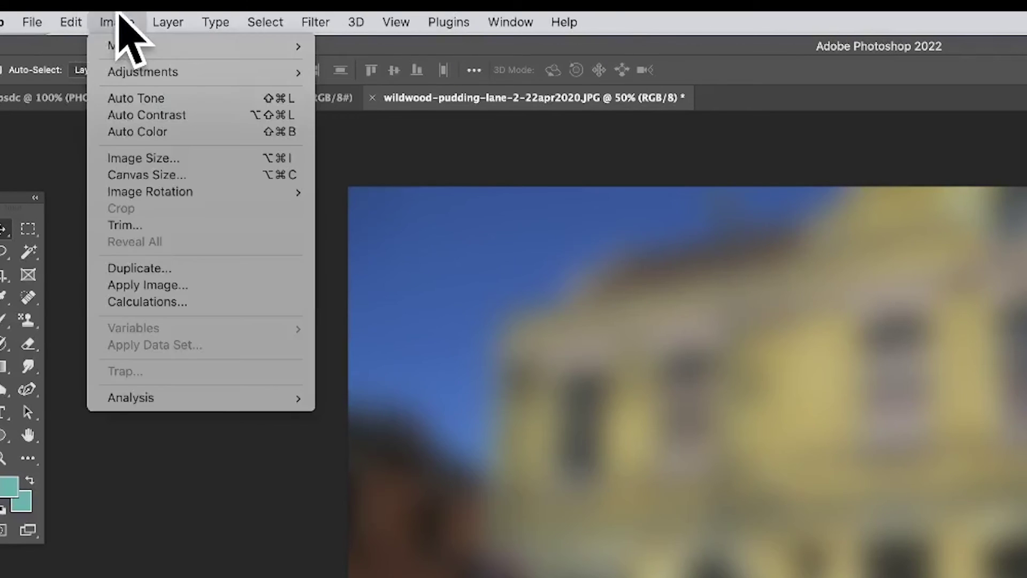
pyautogui.moveTo(129, 77)
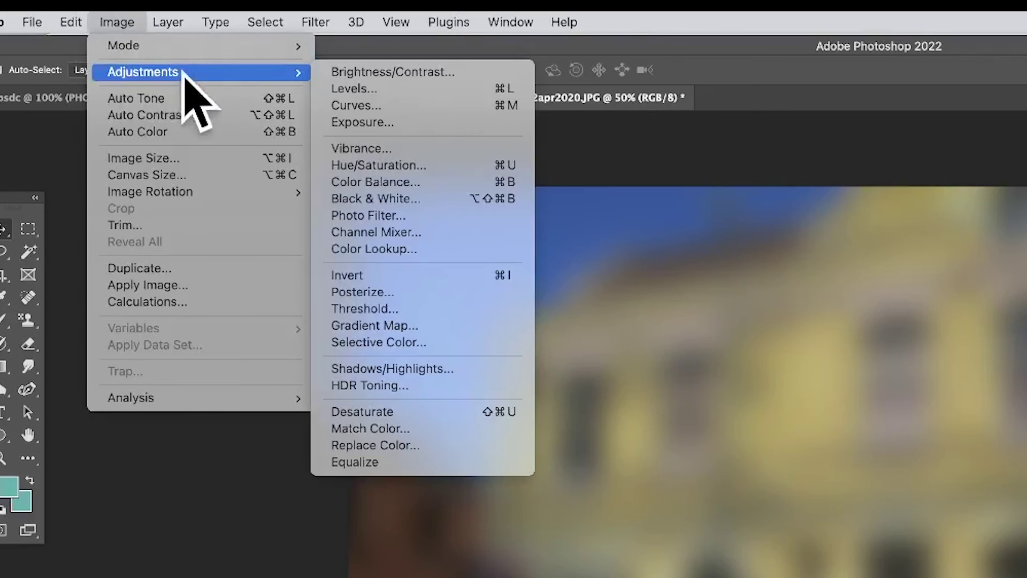
pyautogui.click(423, 327)
pyautogui.moveTo(748, 47); pyautogui.dragTo(662, 47)
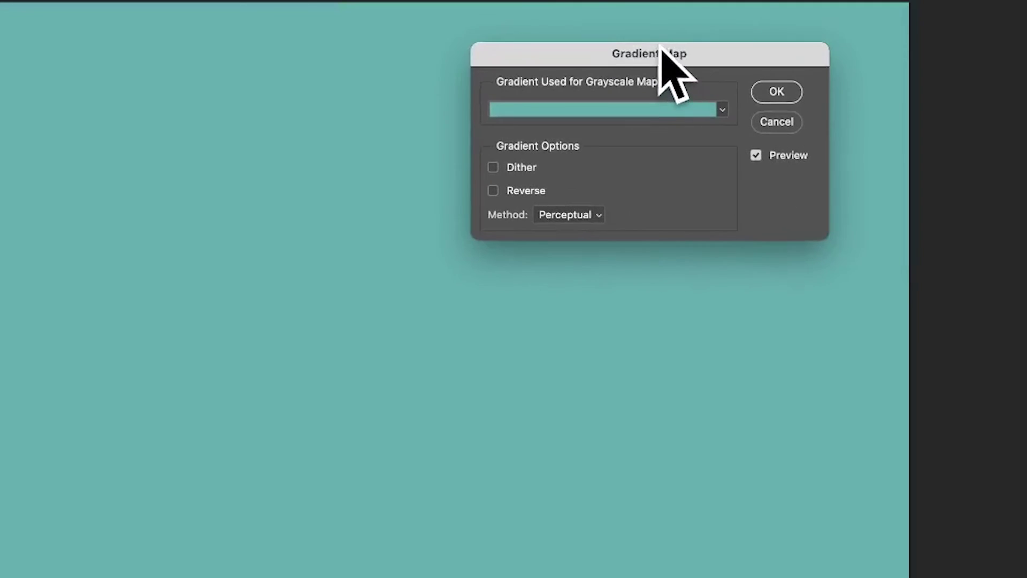
pyautogui.click(723, 110)
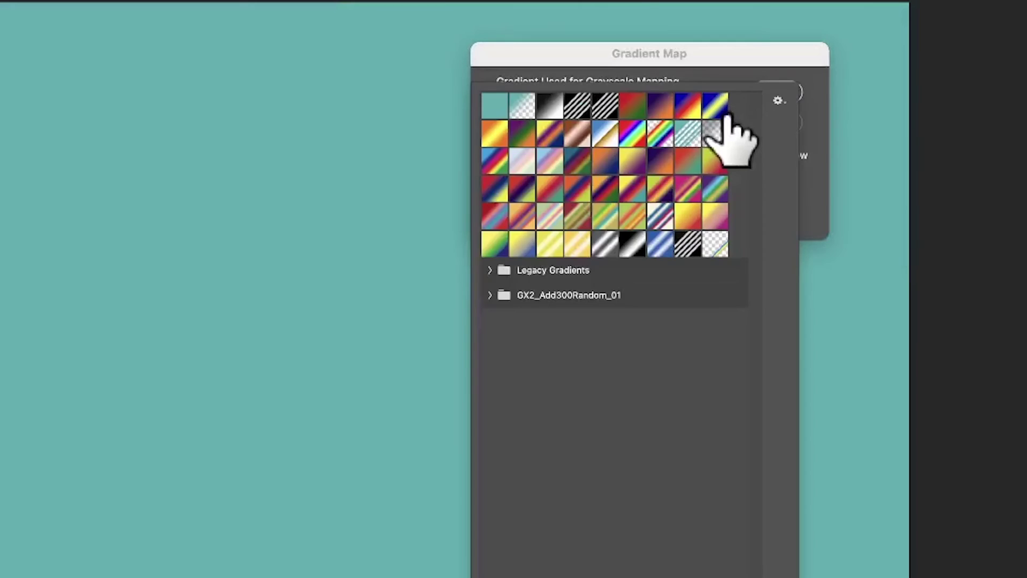
pyautogui.click(550, 191)
pyautogui.click(578, 155)
pyautogui.click(610, 133)
pyautogui.click(634, 133)
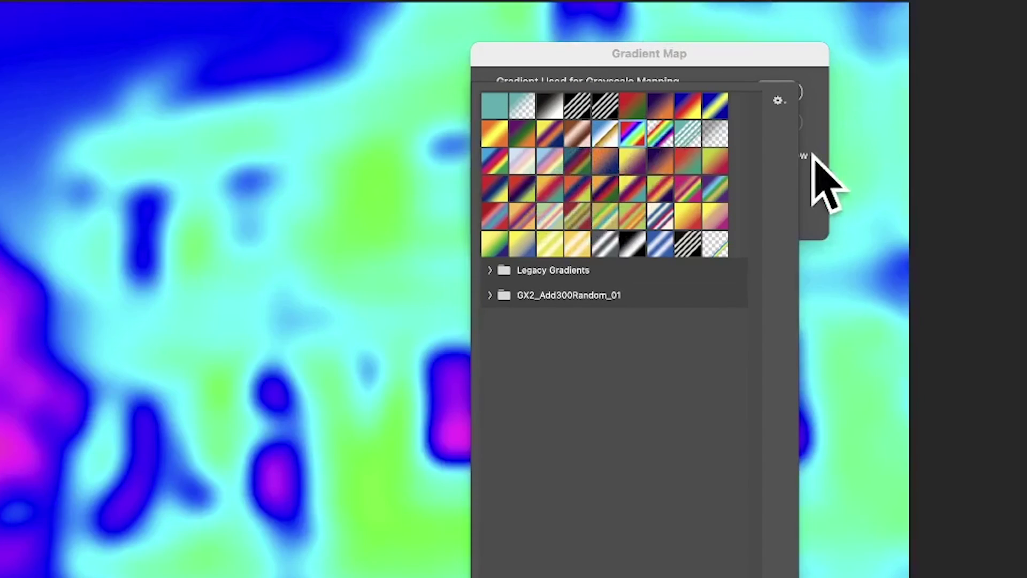
pyautogui.click(667, 134)
pyautogui.moveTo(557, 57); pyautogui.dragTo(733, 66)
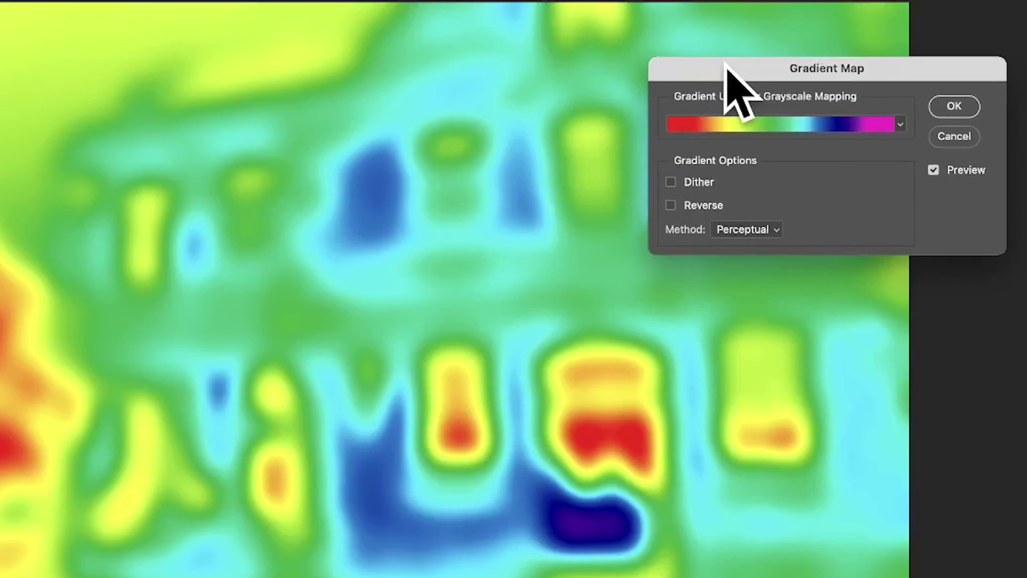
# Compare the Linear and Classic methods on the red-to-magenta gradient map
pyautogui.click(749, 230)
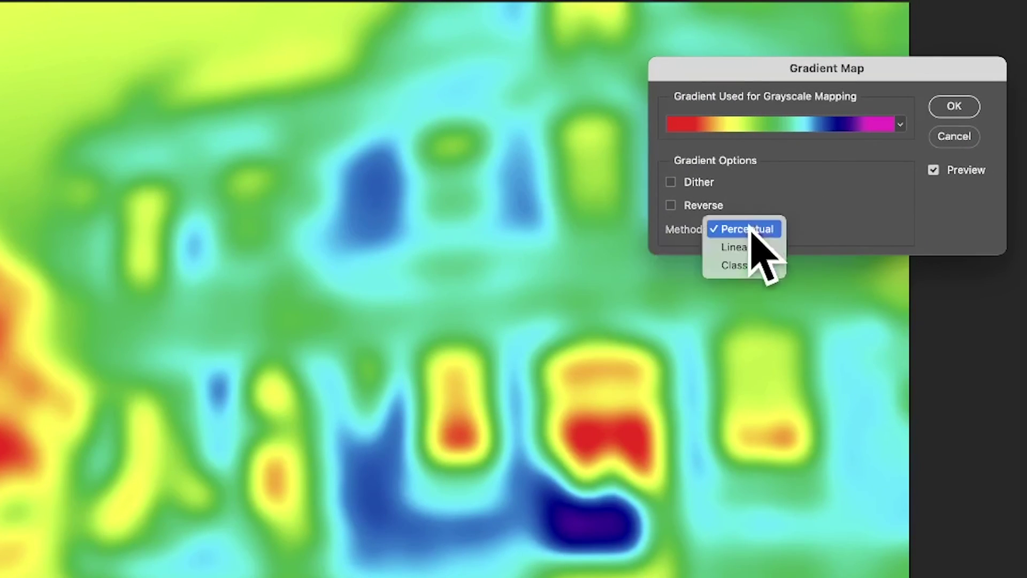
pyautogui.click(744, 249)
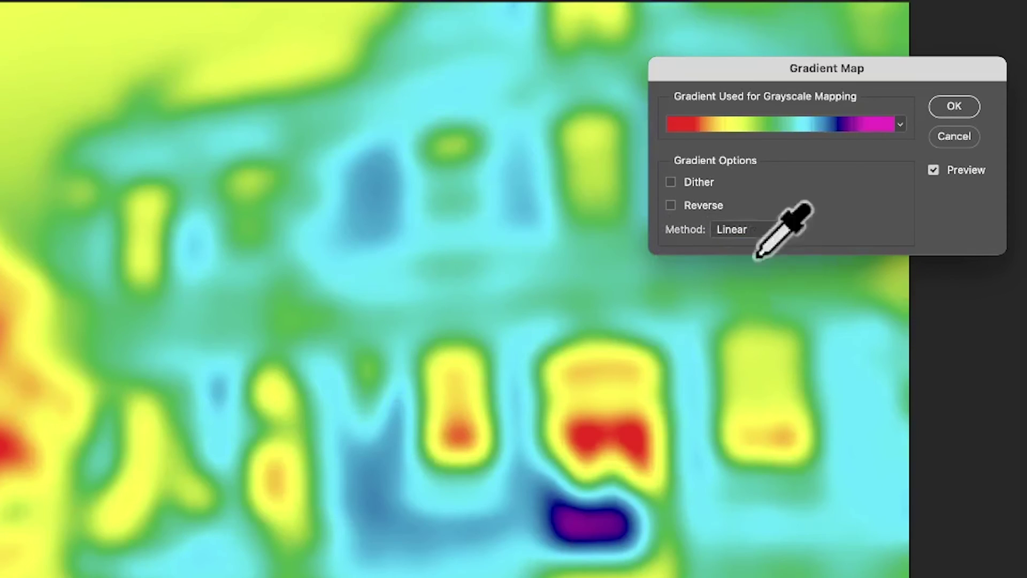
pyautogui.click(752, 231)
pyautogui.click(751, 247)
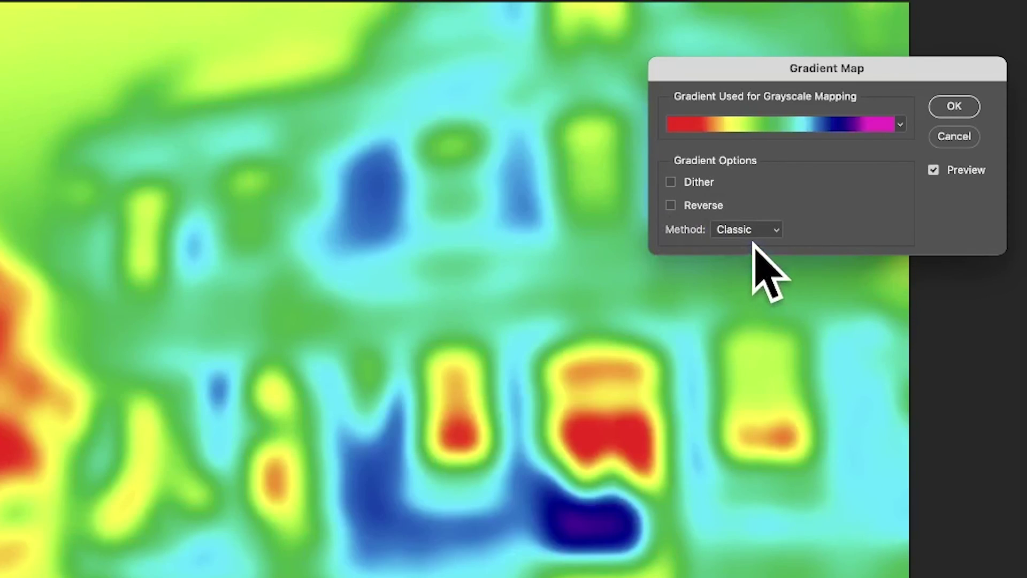
# Switch the gradient map to the bright rainbow preset, compare the Classic, Linear and Perceptual methods, and apply it with Perceptual
pyautogui.click(901, 125)
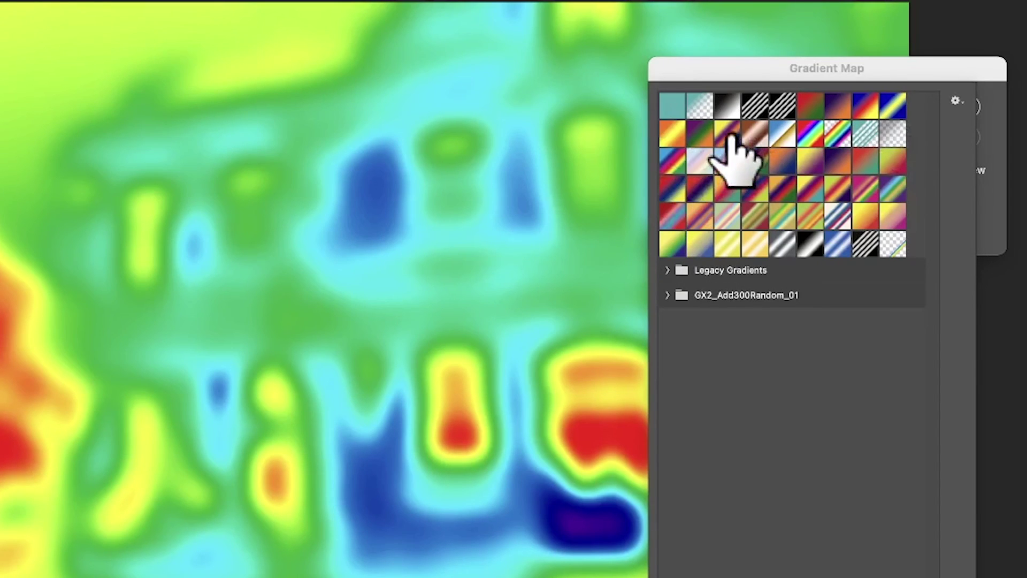
pyautogui.click(806, 135)
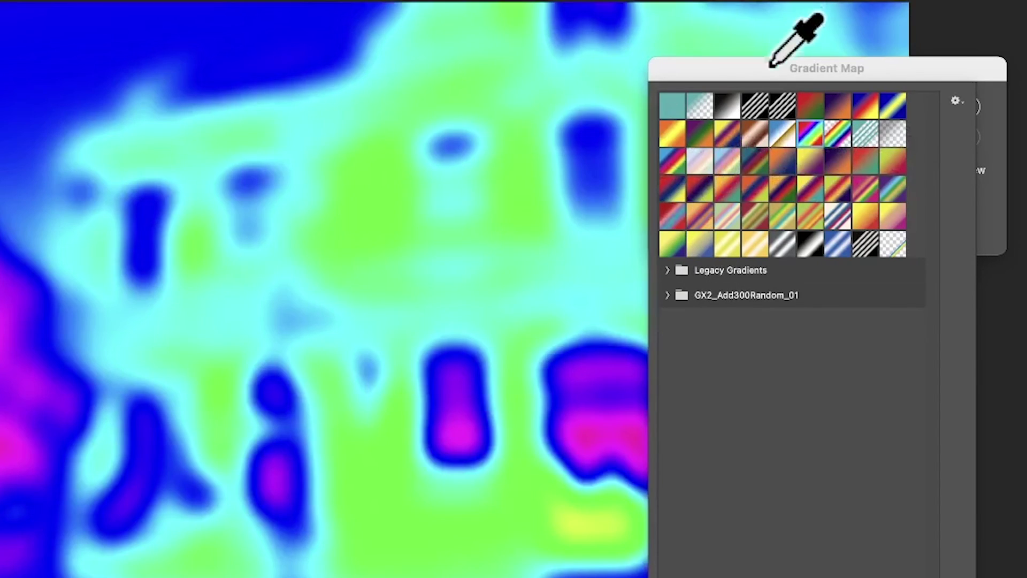
pyautogui.click(792, 59)
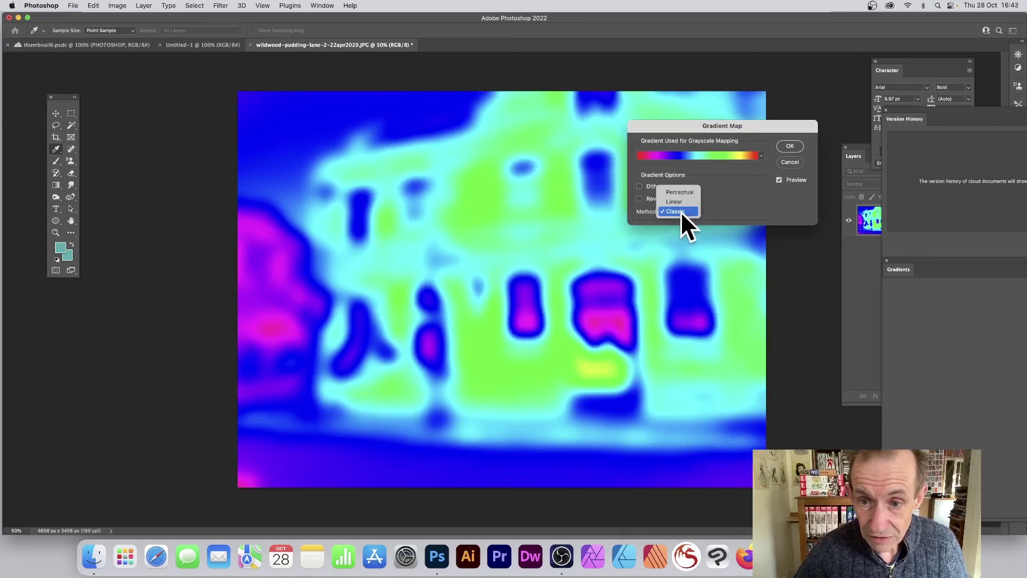
pyautogui.click(681, 201)
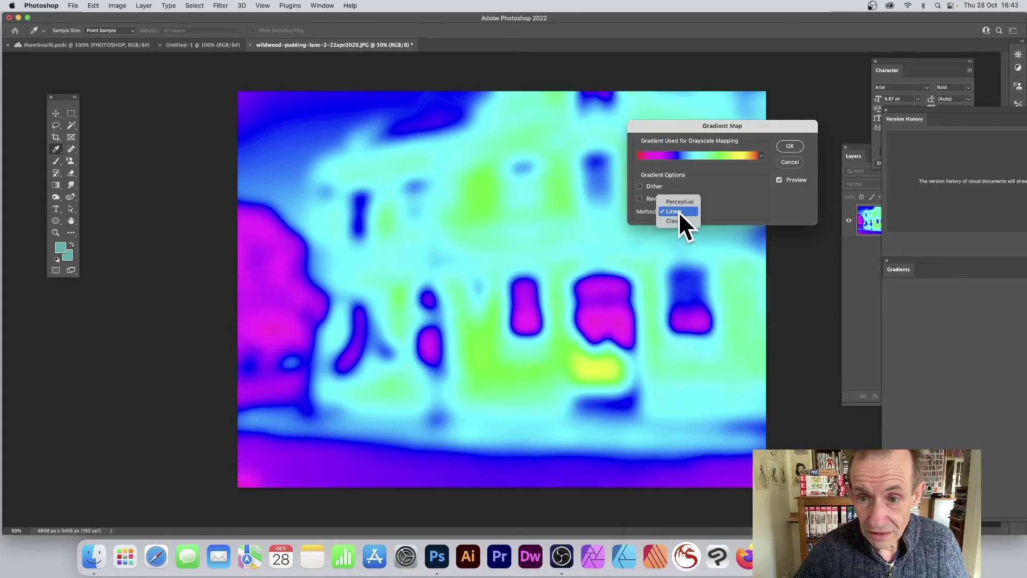
pyautogui.click(683, 202)
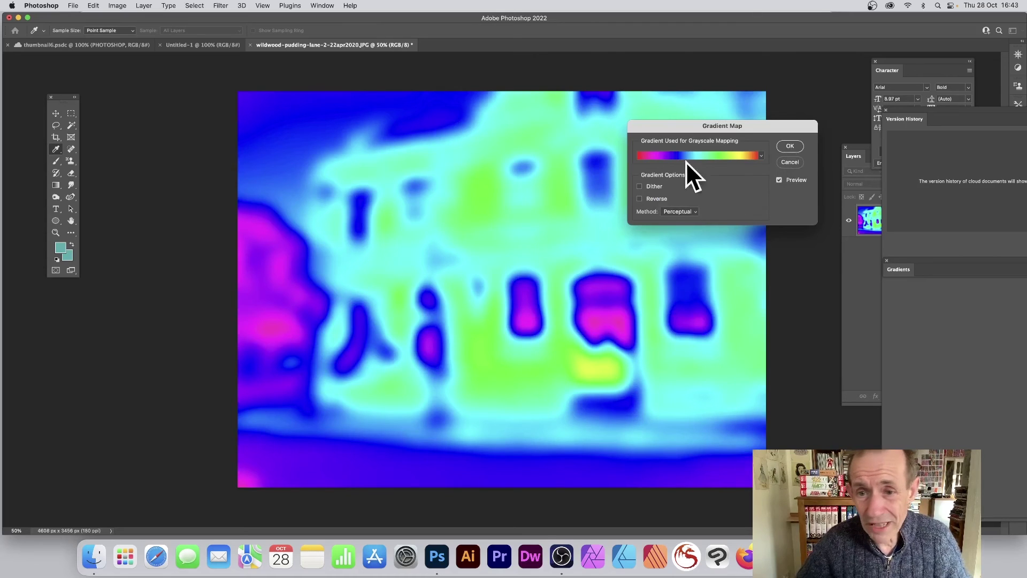
pyautogui.click(794, 144)
pyautogui.press('v')
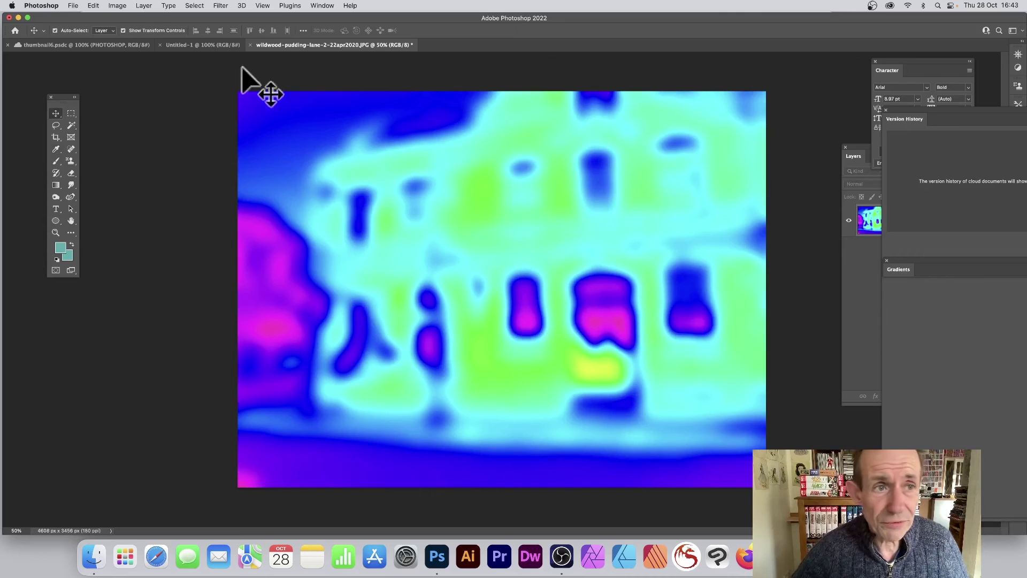
# Add a Gradient Map adjustment layer above the photo with the default name, Normal mode and 100% opacity
pyautogui.click(144, 5)
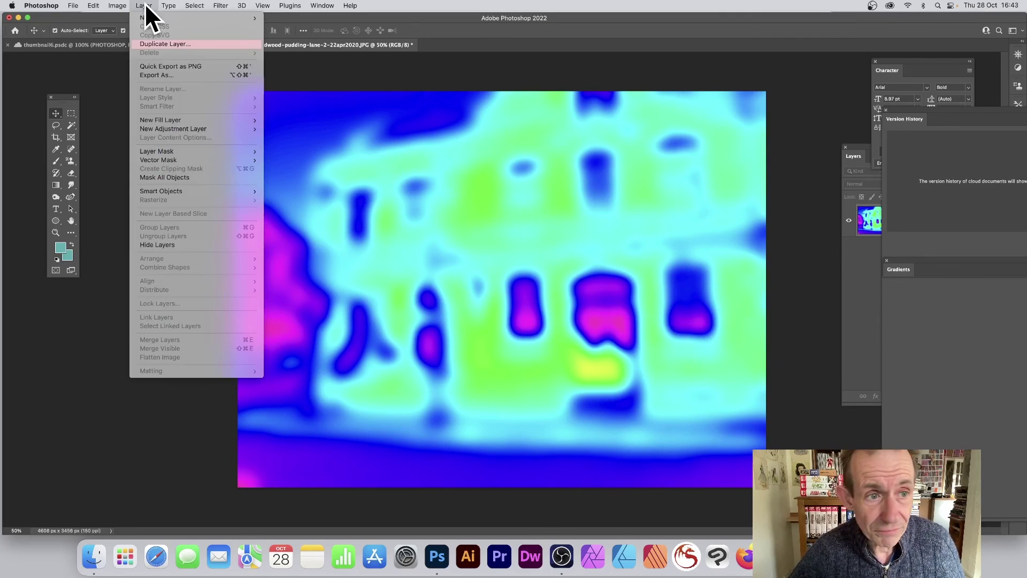
pyautogui.moveTo(172, 128)
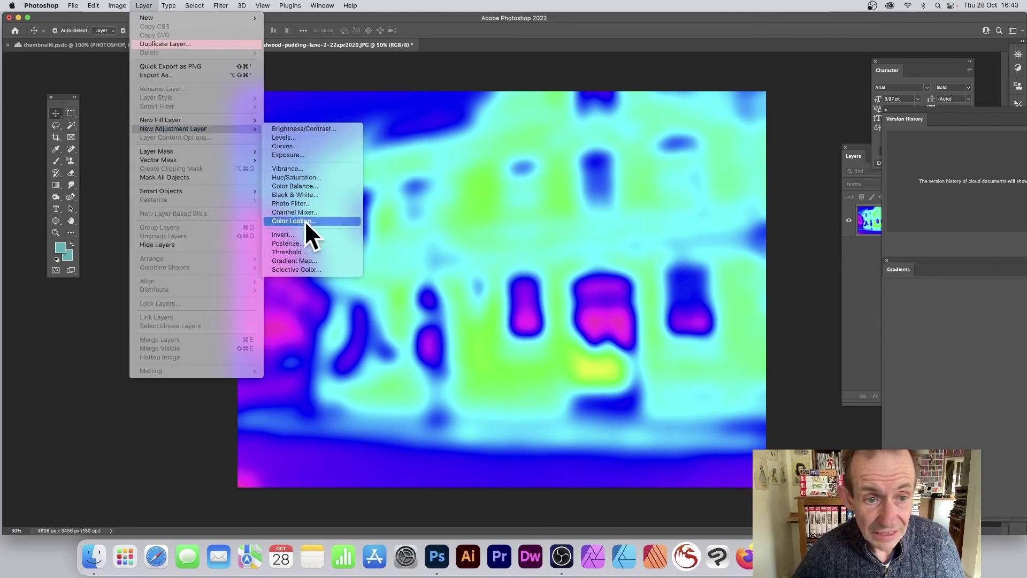
pyautogui.click(306, 263)
pyautogui.moveTo(559, 139); pyautogui.dragTo(516, 159)
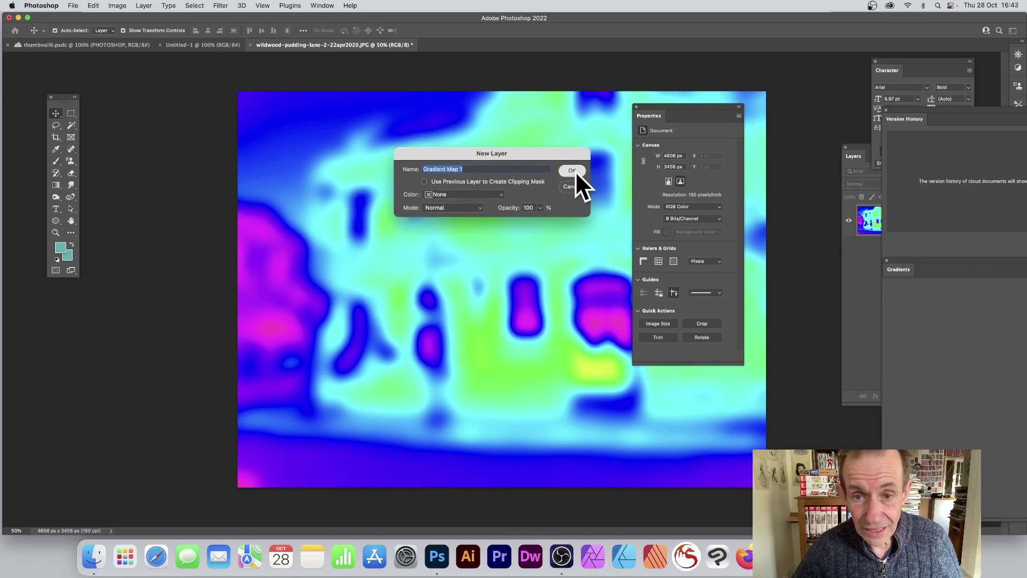
pyautogui.click(576, 170)
pyautogui.moveTo(662, 108); pyautogui.dragTo(605, 115)
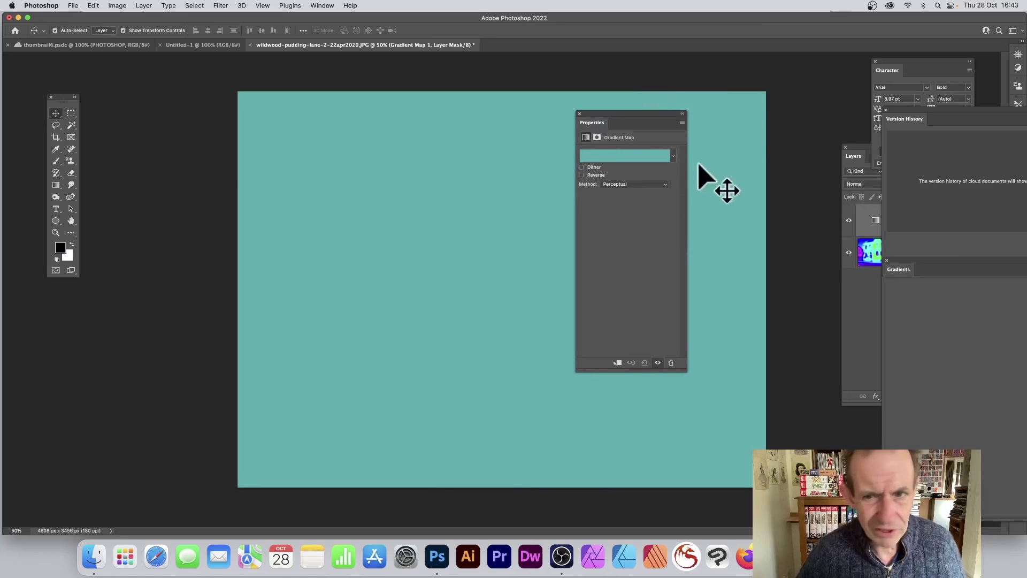
# Give the Gradient Map layer the yellow, purple, orange and blue preset, and compare the Linear and Classic methods
pyautogui.click(673, 156)
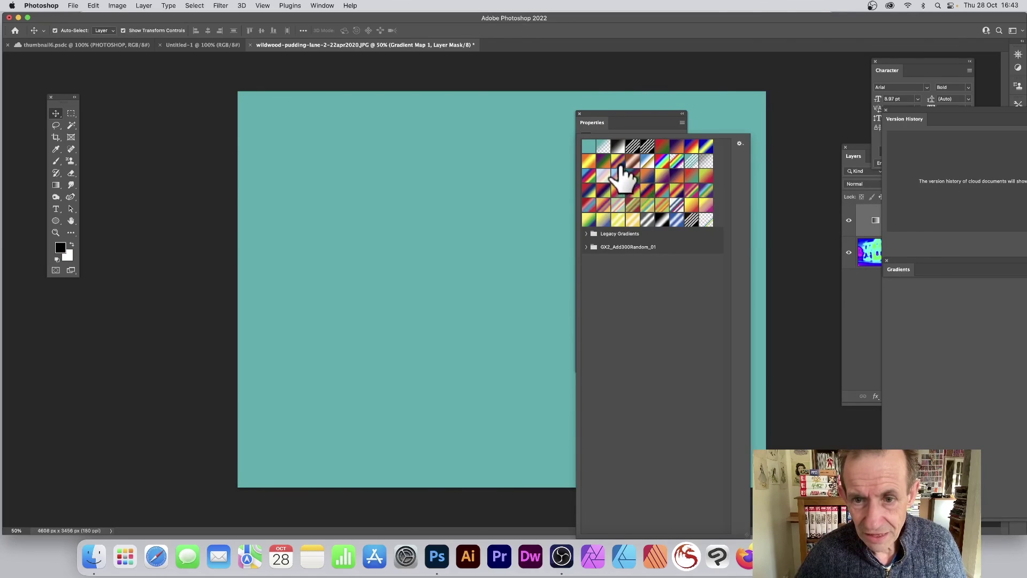
pyautogui.click(619, 173)
pyautogui.click(623, 113)
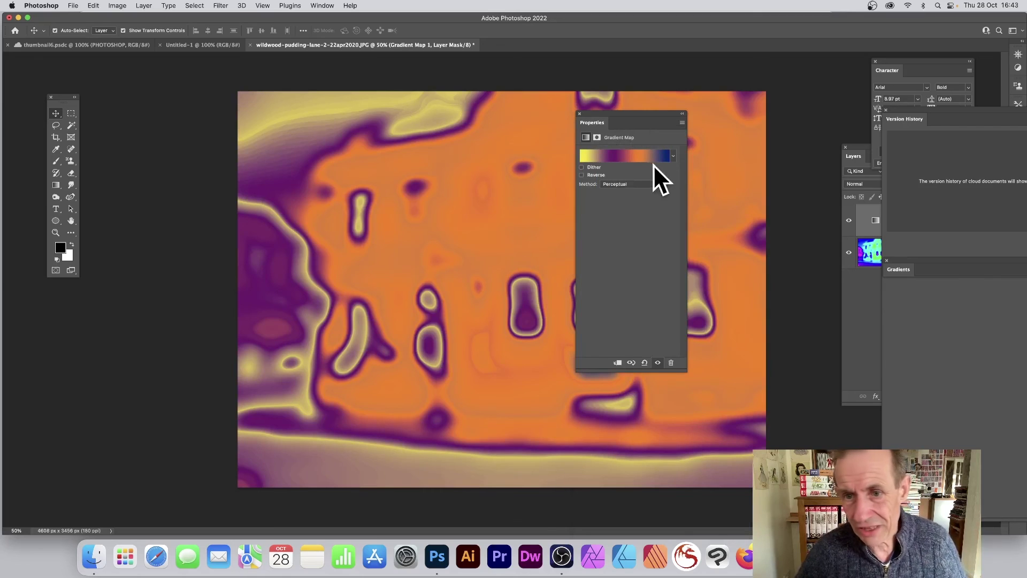
pyautogui.click(666, 184)
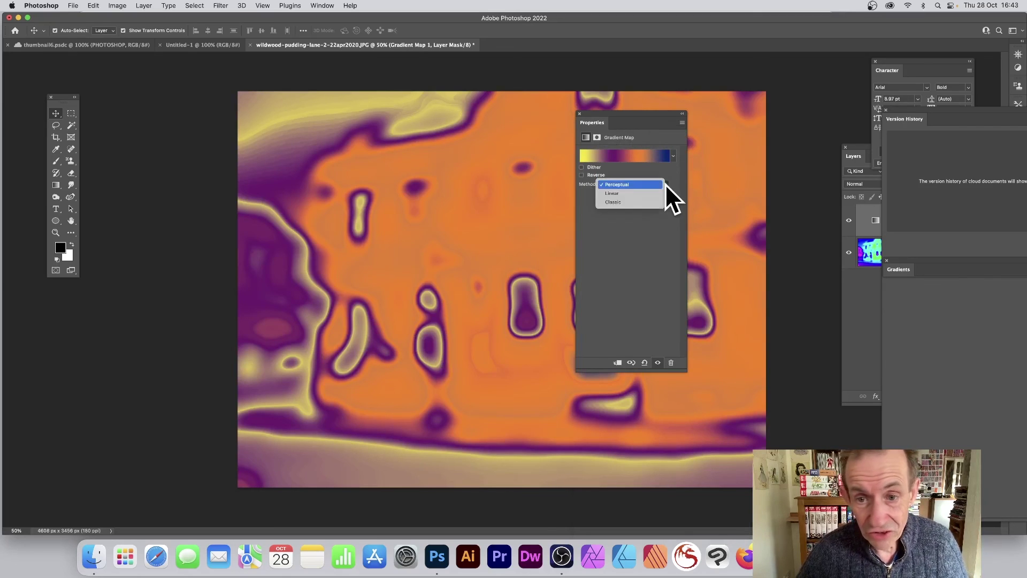
pyautogui.click(647, 192)
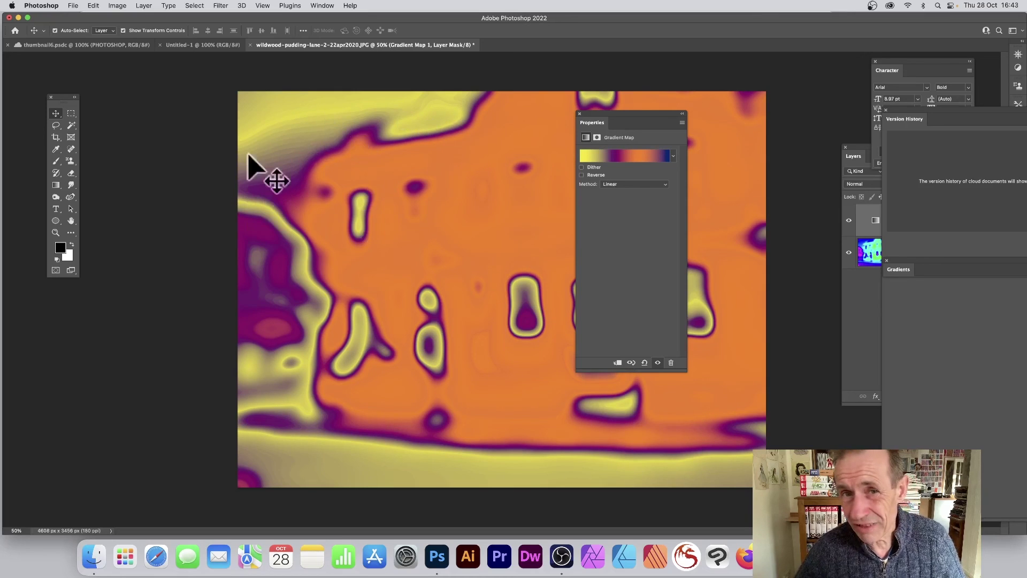
pyautogui.click(664, 185)
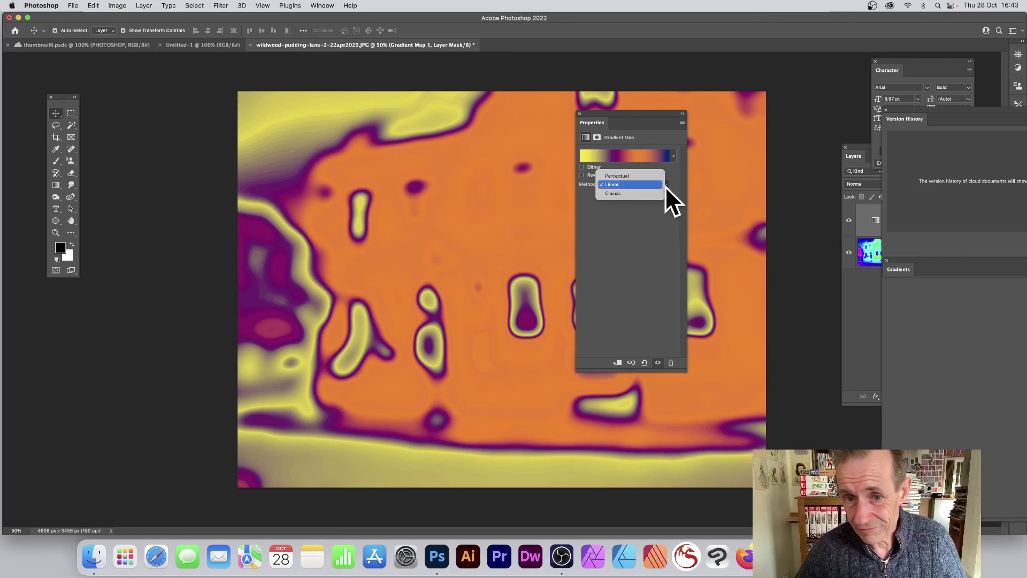
pyautogui.click(626, 193)
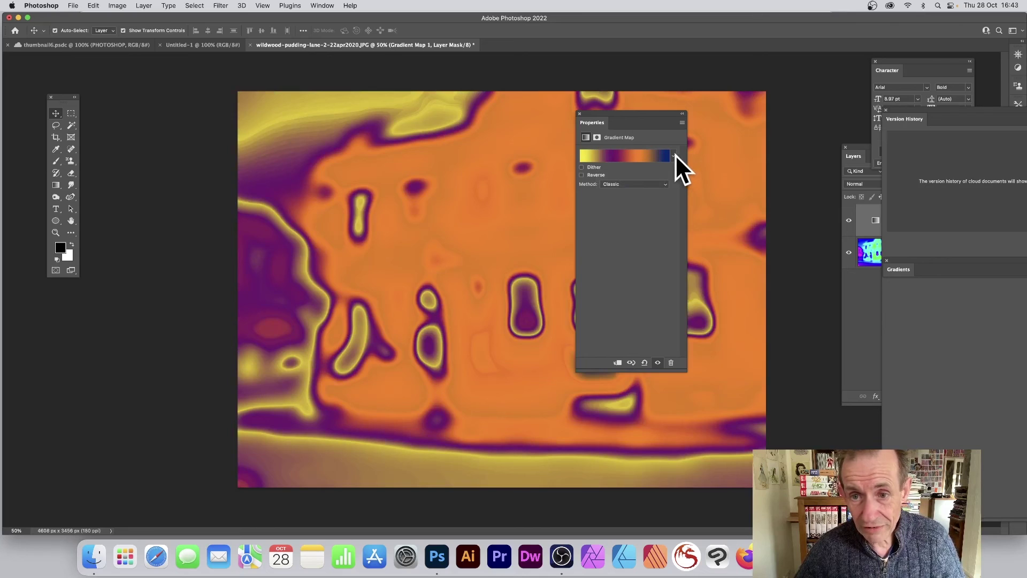
# Try other presets on the Gradient Map layer and keep the lime, crimson, yellow and dark purple gradient
pyautogui.click(673, 156)
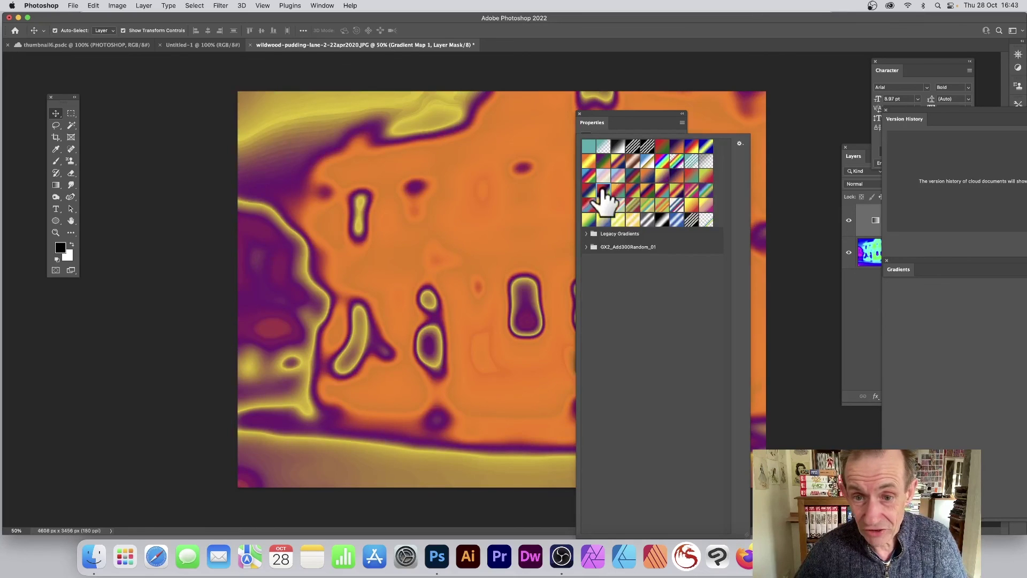
pyautogui.click(588, 190)
pyautogui.click(586, 161)
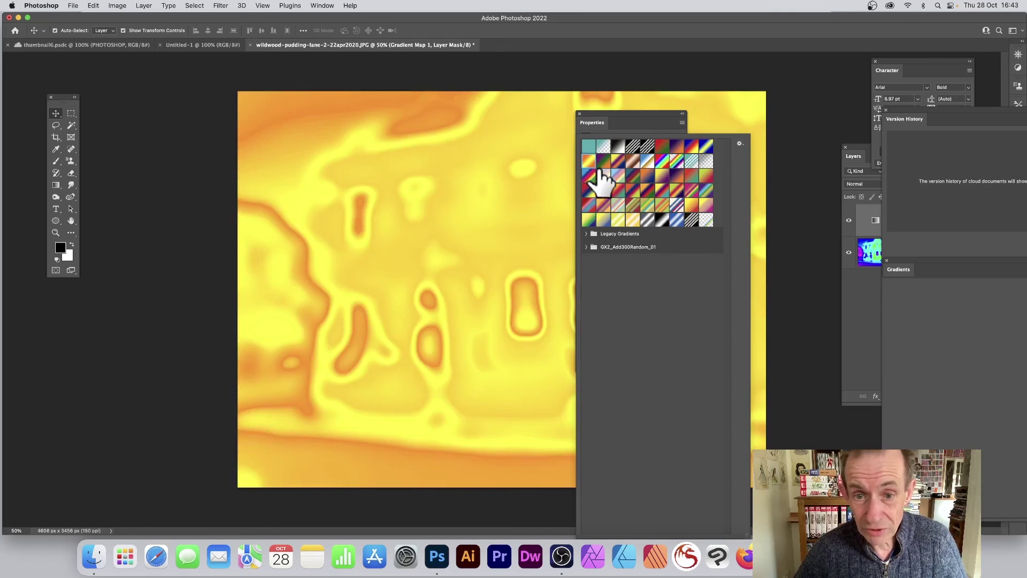
pyautogui.click(623, 202)
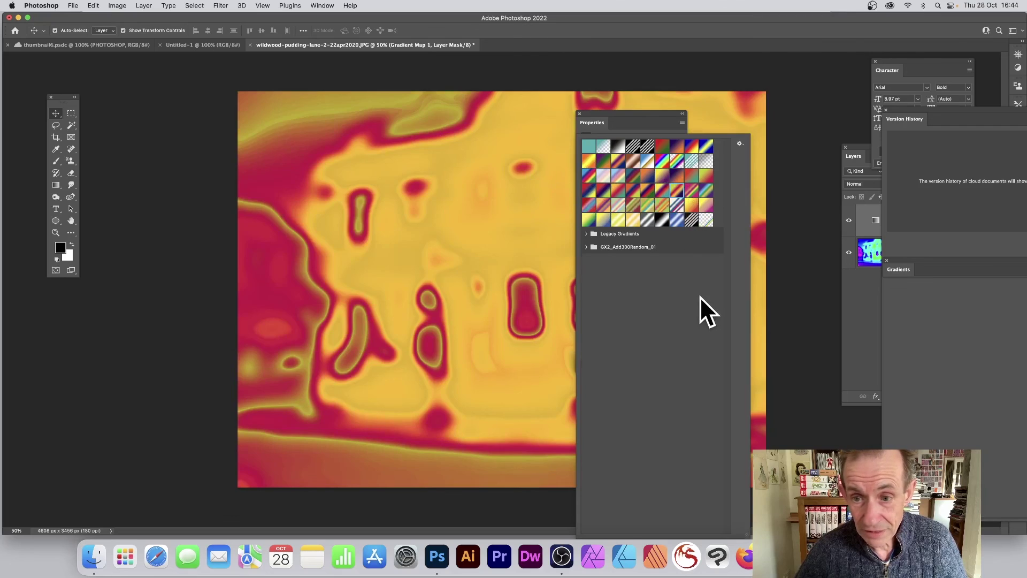
pyautogui.click(634, 114)
# Set the Gradient Map layer's method to Linear for comparison, then settle on Perceptual
pyautogui.click(627, 184)
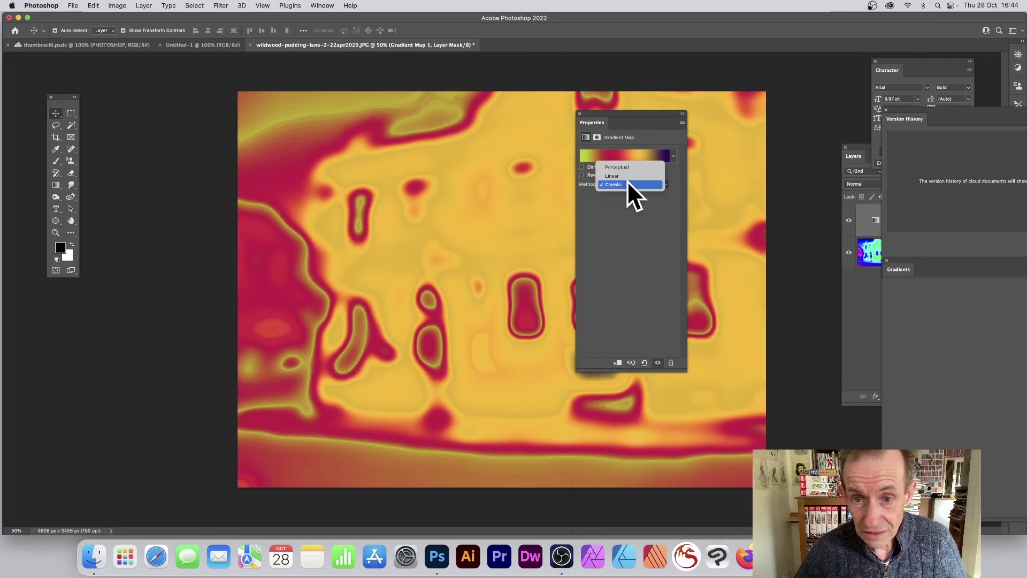
pyautogui.click(630, 175)
pyautogui.click(631, 183)
pyautogui.click(631, 174)
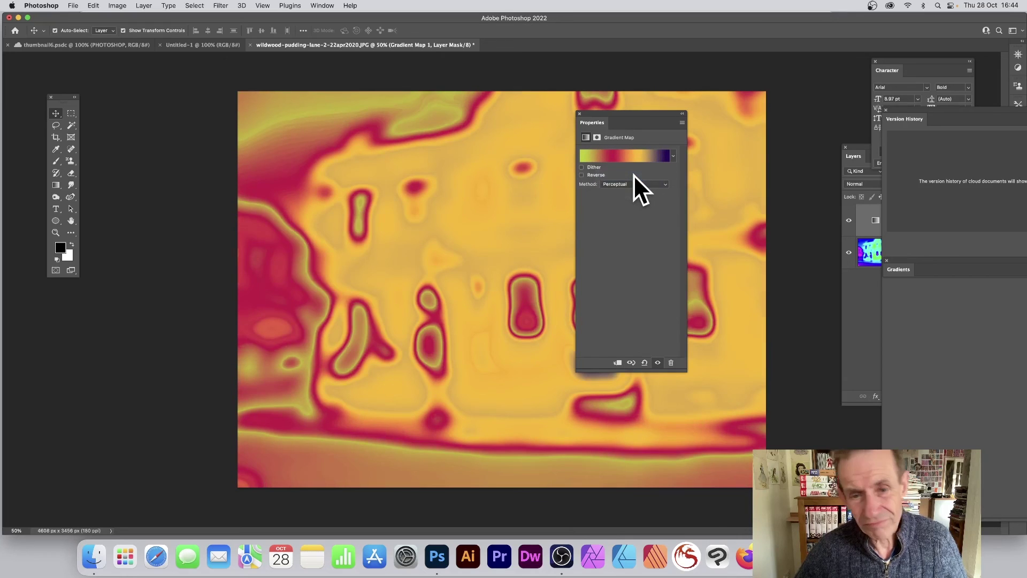